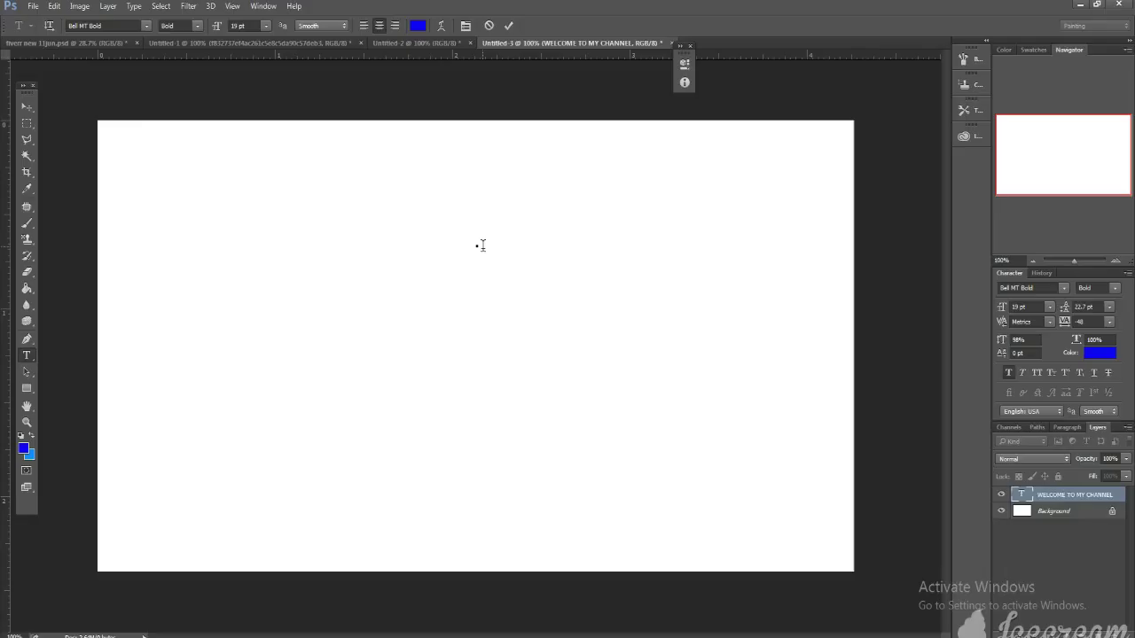
# Type WELCOME TO MY CHANNEL as a blue Bell MT Bold text line
pyautogui.write('WELCOME TO MY CHANNEL')
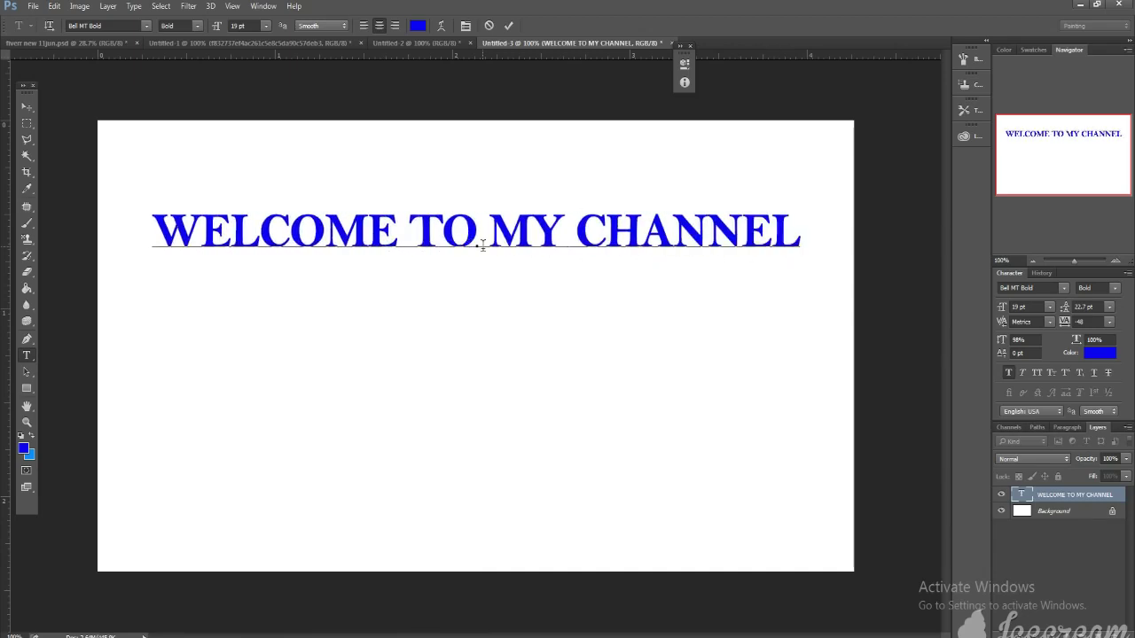
# Add the lines DON'T FORGET, SUBSCRIBERS, MY CHANNEL and THANK YOU... below the welcome line
pyautogui.press('Return')
pyautogui.write("DON'T FORGET")
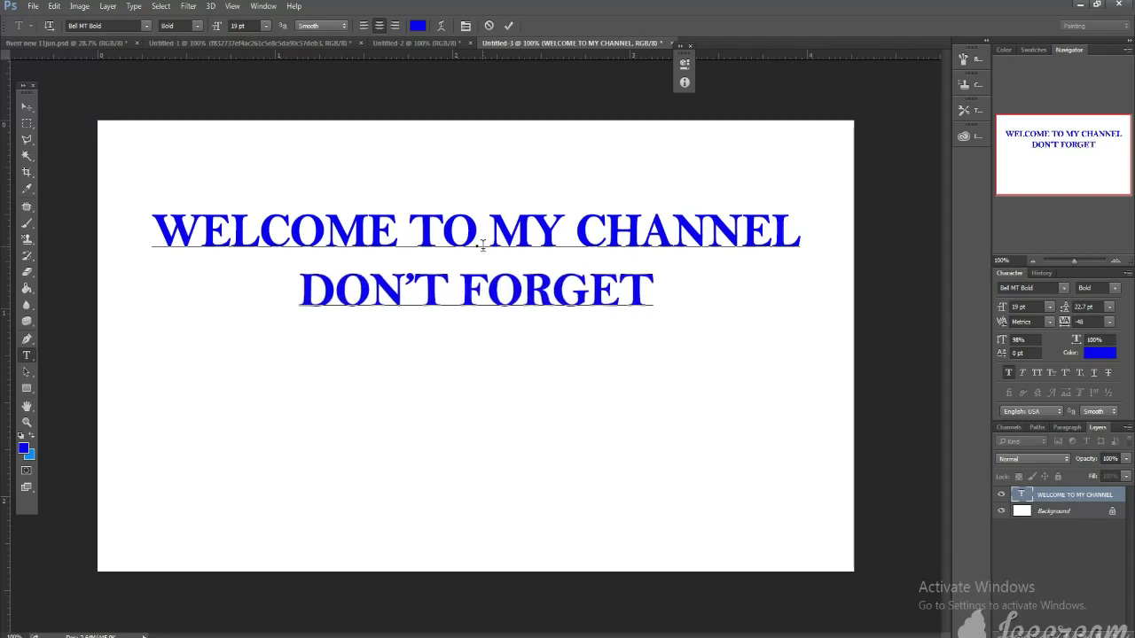
pyautogui.write('SUBSC')
pyautogui.write('RIB')
pyautogui.write('ERS')
pyautogui.write('MY CHANNEL')
pyautogui.press('Return')
pyautogui.write('THANK YOU................')
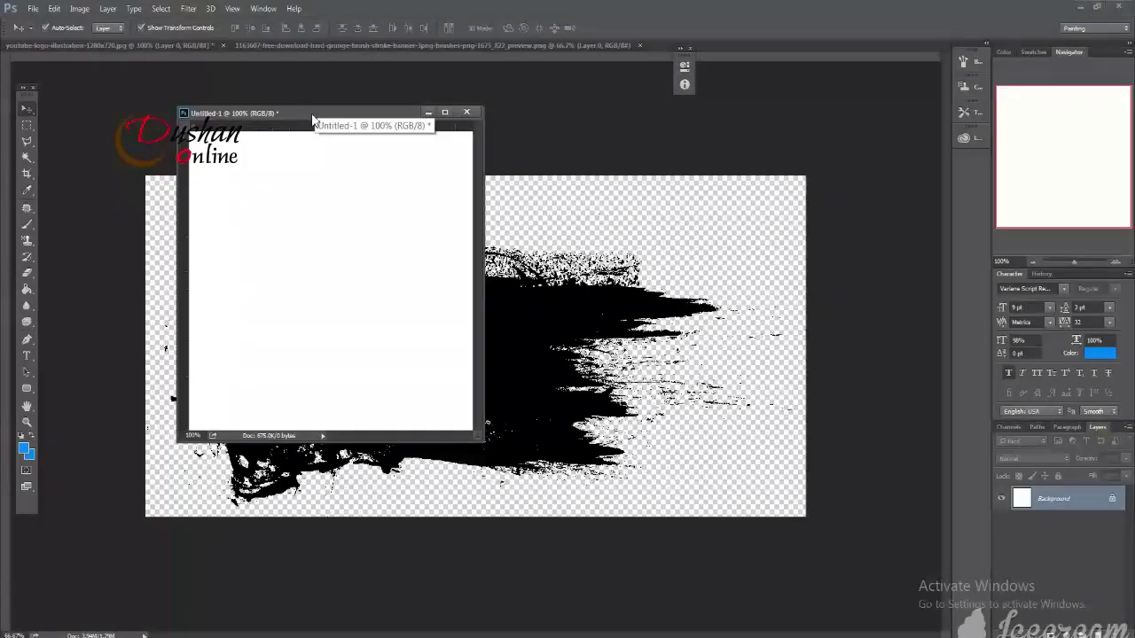
# Confirm Untitled-1's image size of 480 × 480 px in the Image Size dialog
pyautogui.rightClick(312, 118)
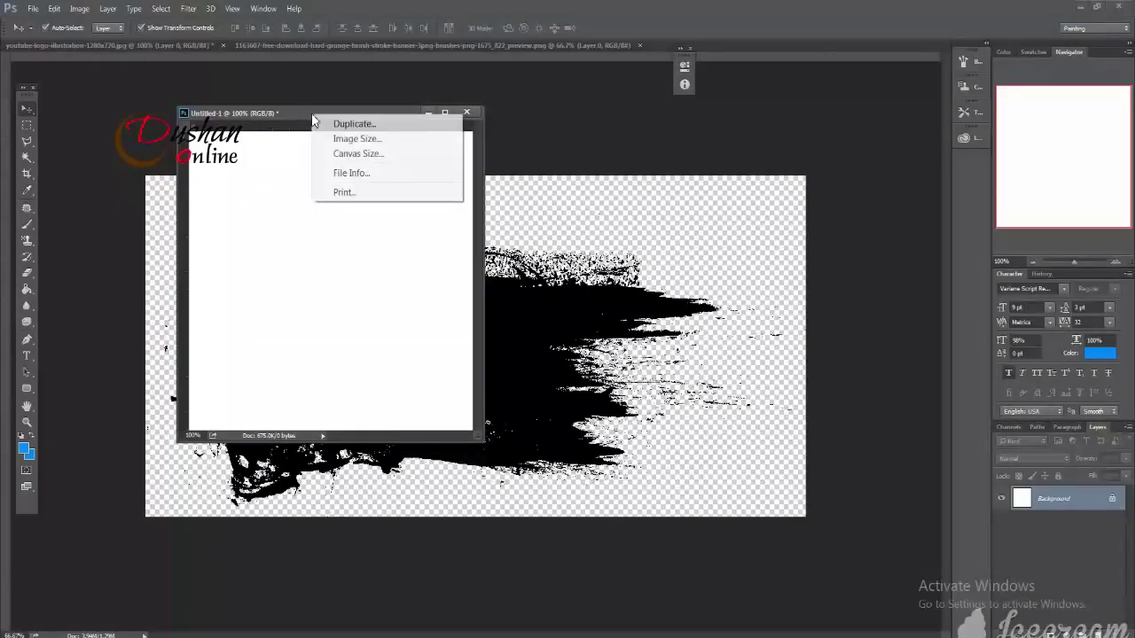
pyautogui.click(346, 139)
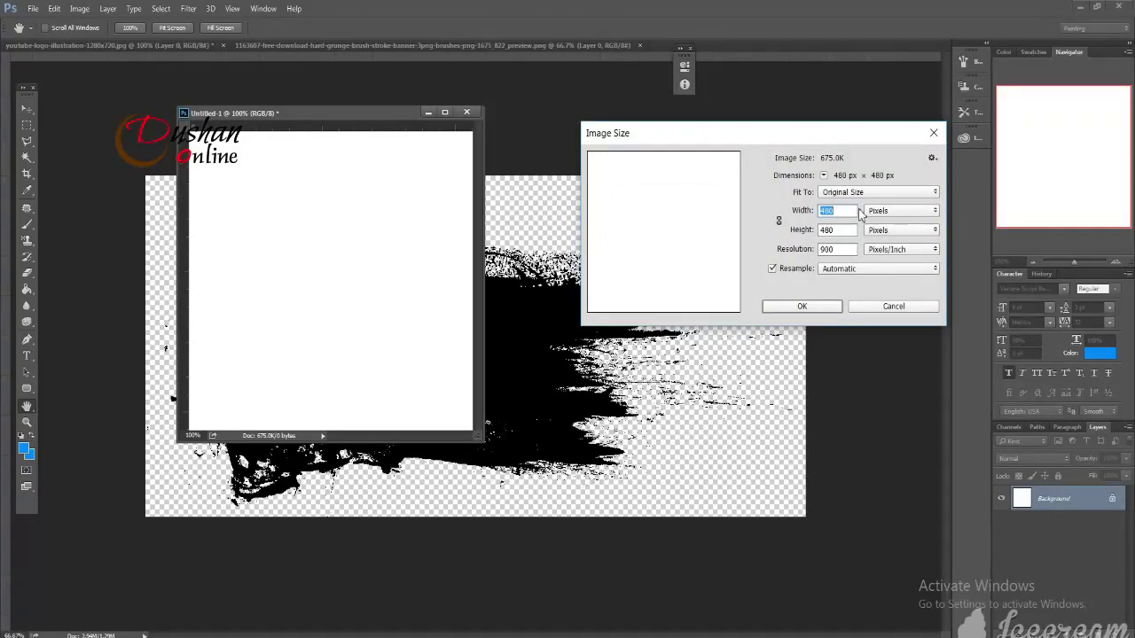
pyautogui.moveTo(844, 231); pyautogui.dragTo(816, 230)
pyautogui.click(798, 306)
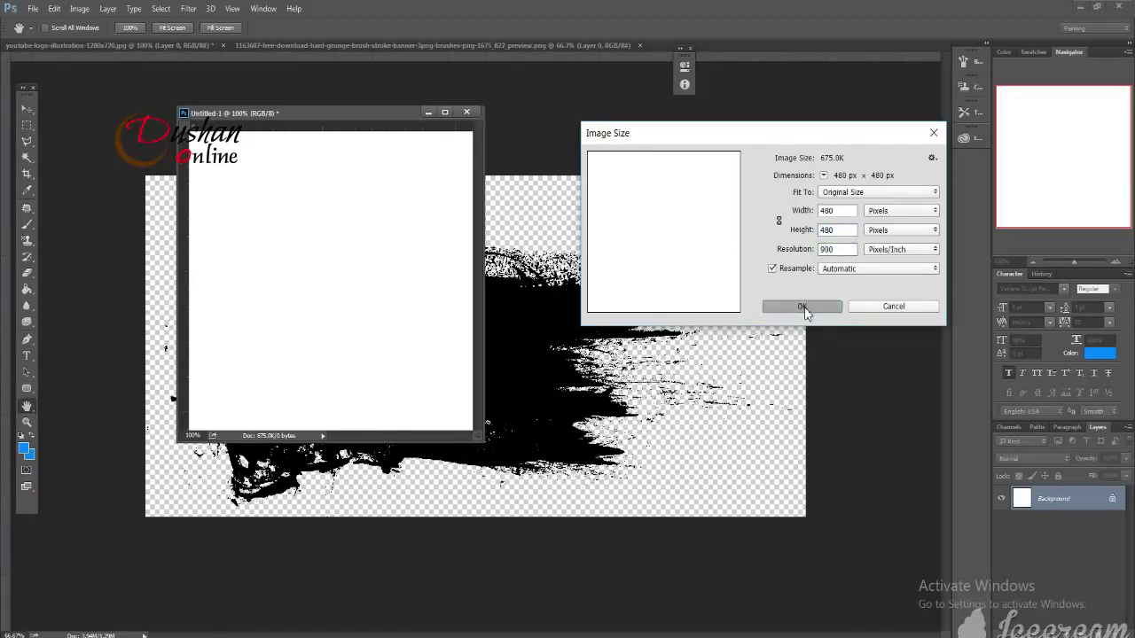
# Dock the floating Untitled-1 window as a tab and zoom out slightly
pyautogui.moveTo(440, 114); pyautogui.dragTo(840, 48)
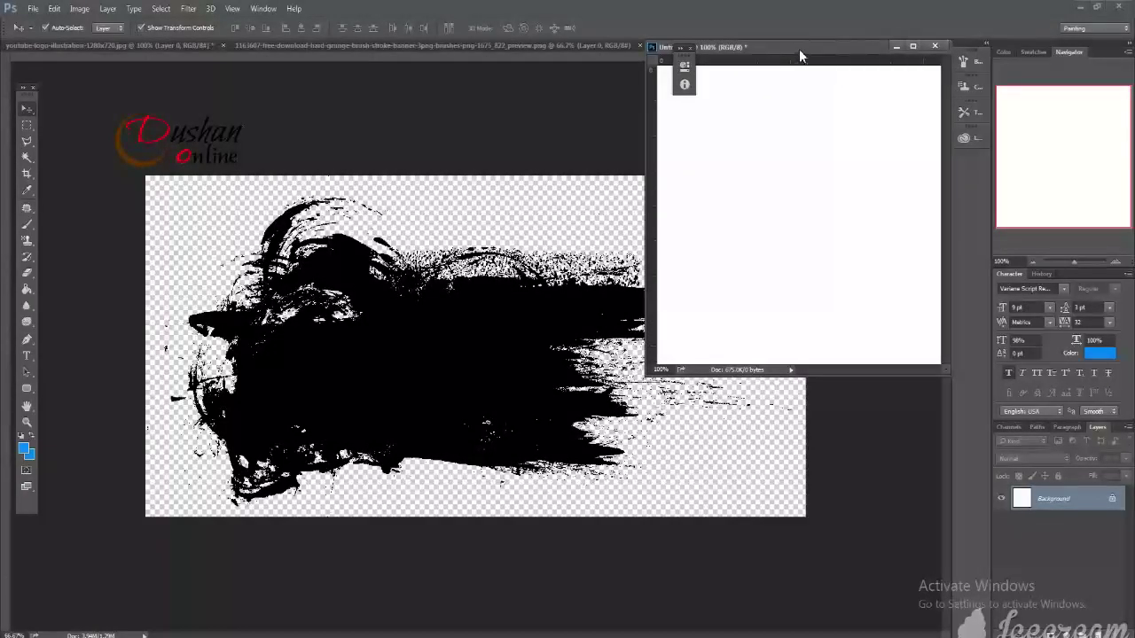
pyautogui.moveTo(799, 48); pyautogui.dragTo(831, 44)
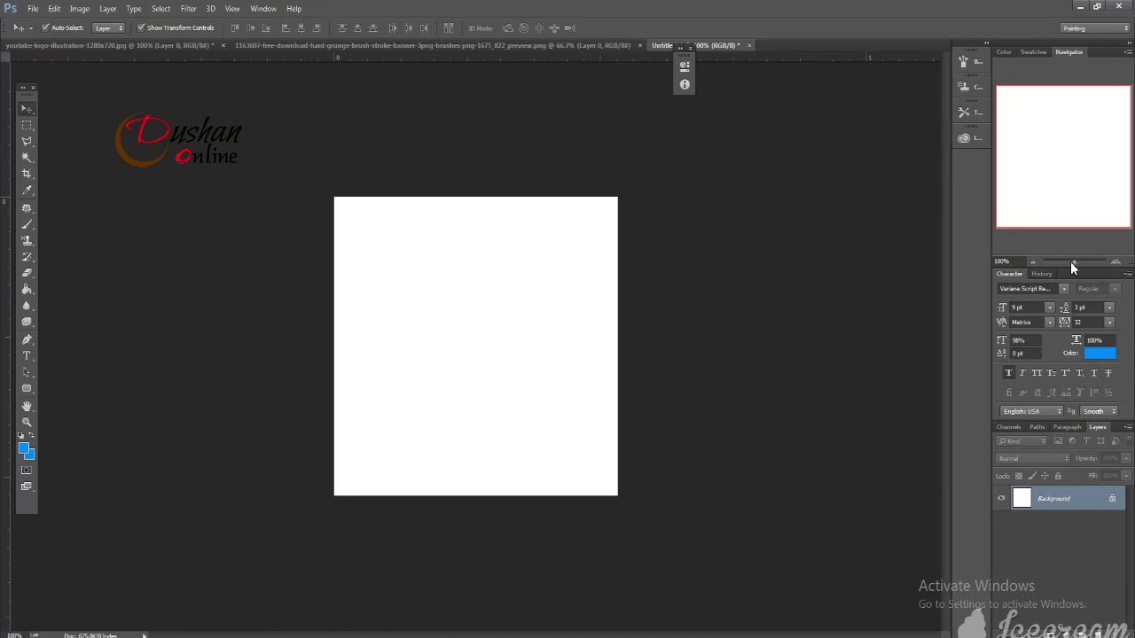
pyautogui.moveTo(1070, 262); pyautogui.dragTo(1074, 261)
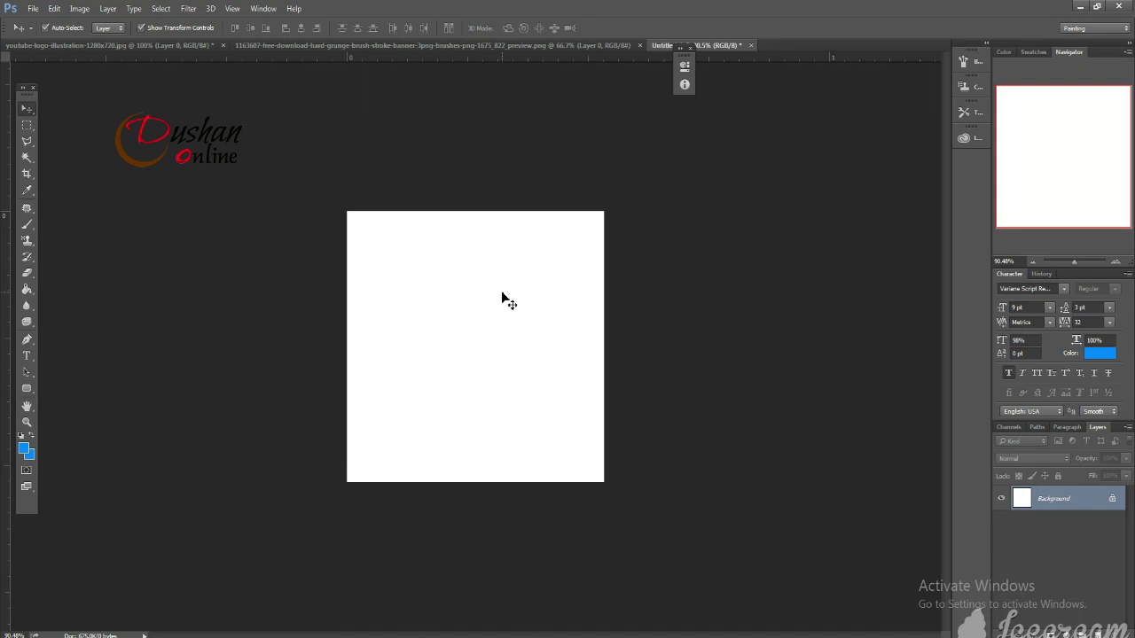
# Paste the red-and-blue PINKIYA text onto the canvas and move it lower-left
pyautogui.click(27, 355)
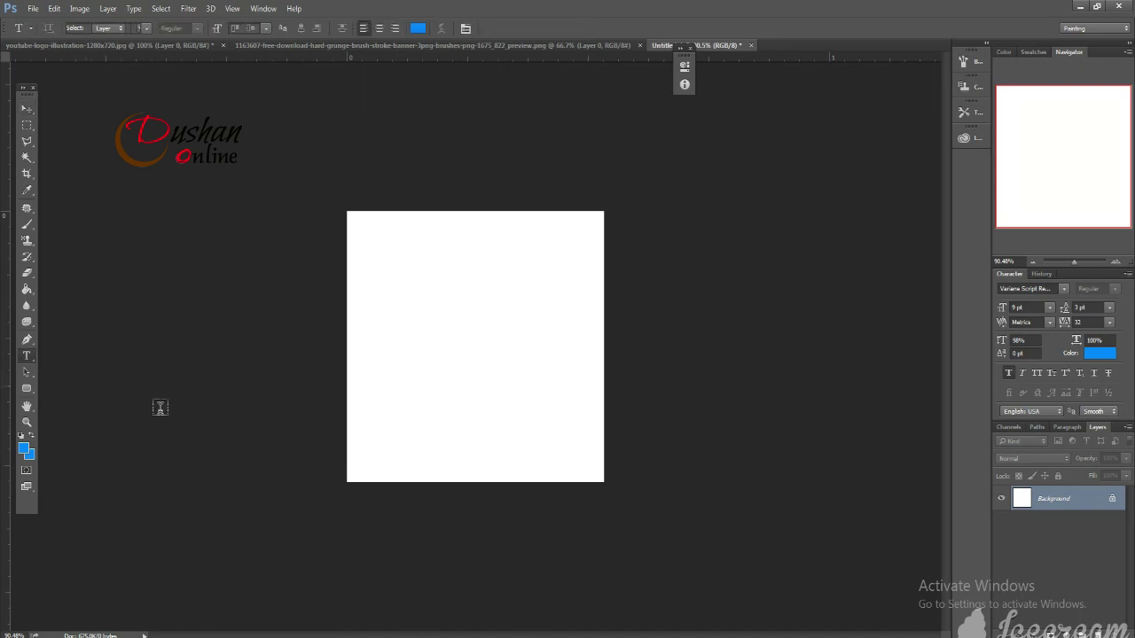
pyautogui.click(440, 392)
pyautogui.write('PINKIY')
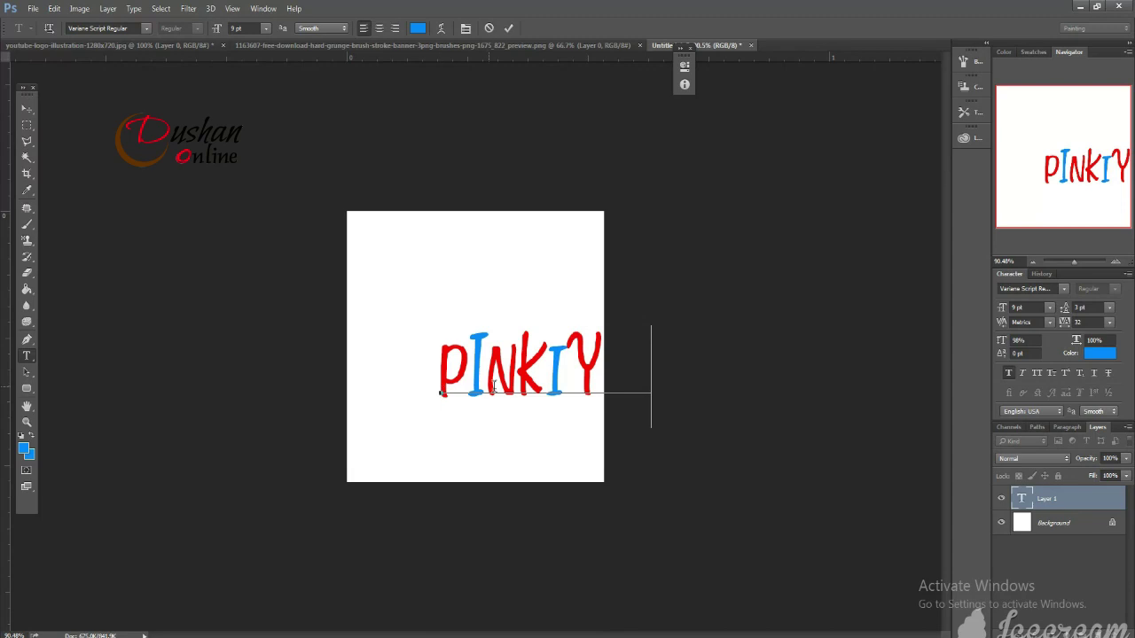
pyautogui.click(27, 107)
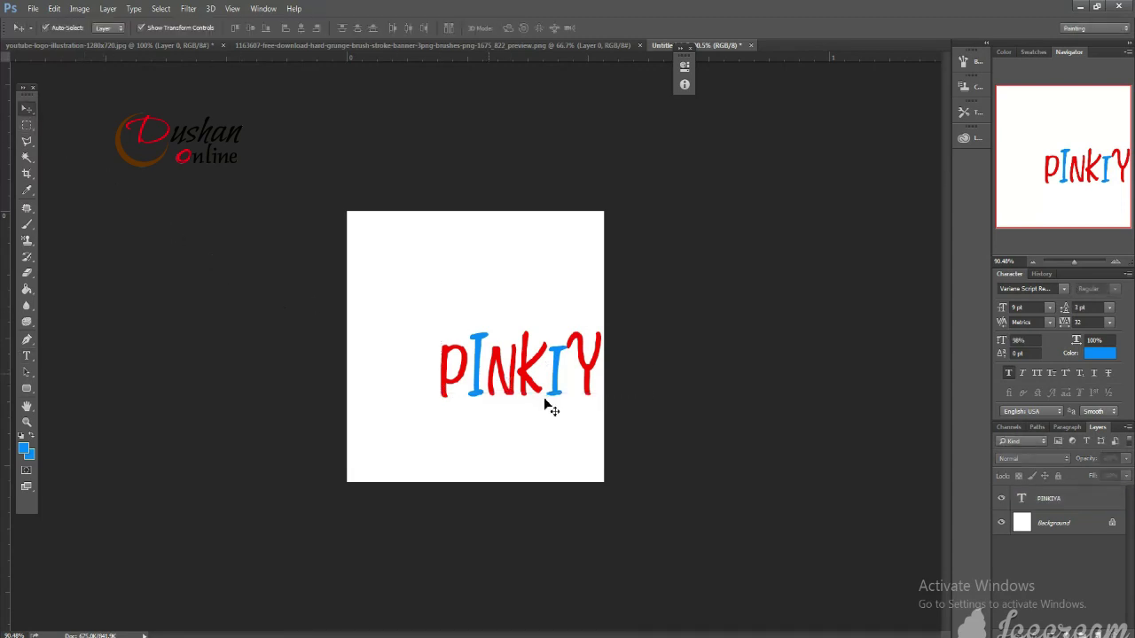
pyautogui.moveTo(523, 375); pyautogui.dragTo(469, 391)
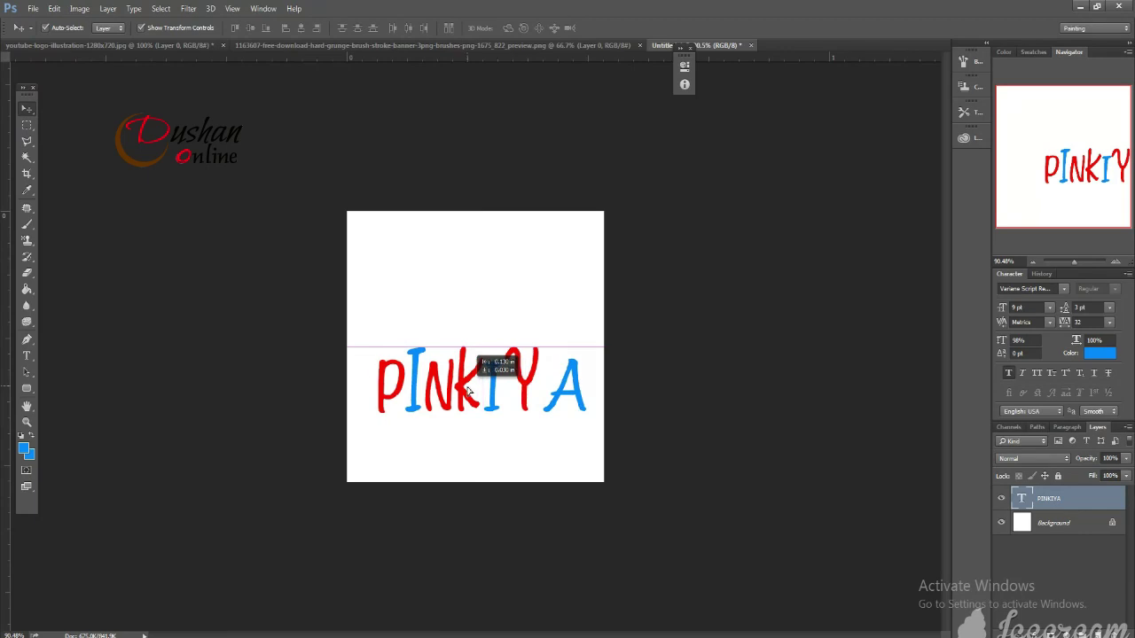
pyautogui.click(155, 259)
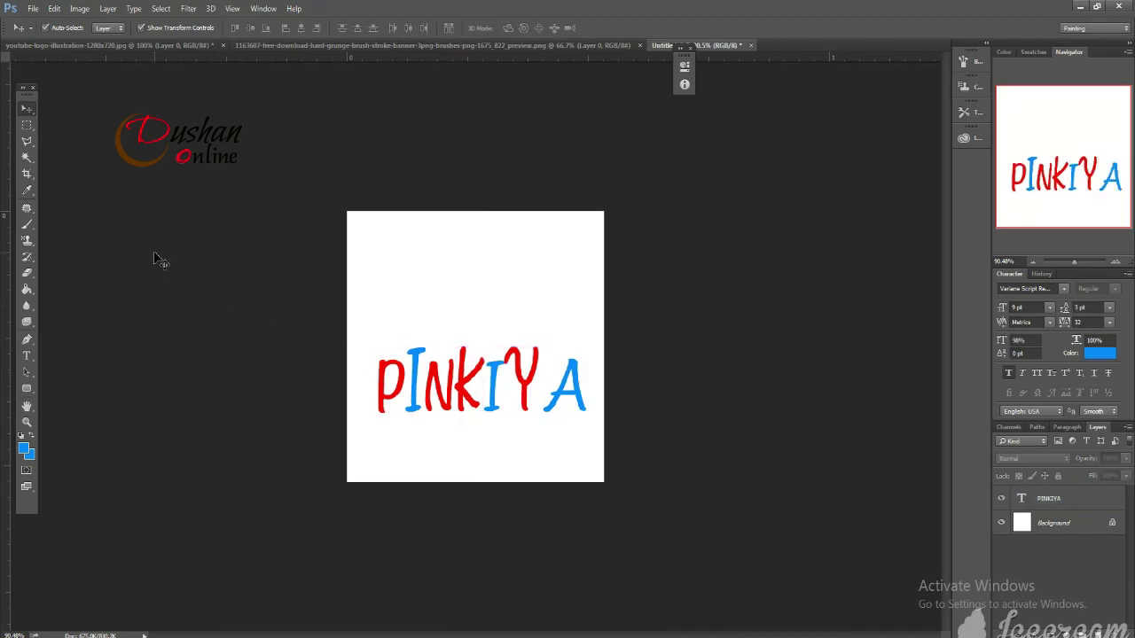
pyautogui.click(516, 45)
# Bring the grunge brush layer into Untitled-1 and shrink it to sit above PINKIYA
pyautogui.moveTo(567, 335)
pyautogui.mouseDown()
pyautogui.moveTo(719, 54)
pyautogui.moveTo(574, 300)
pyautogui.mouseUp()
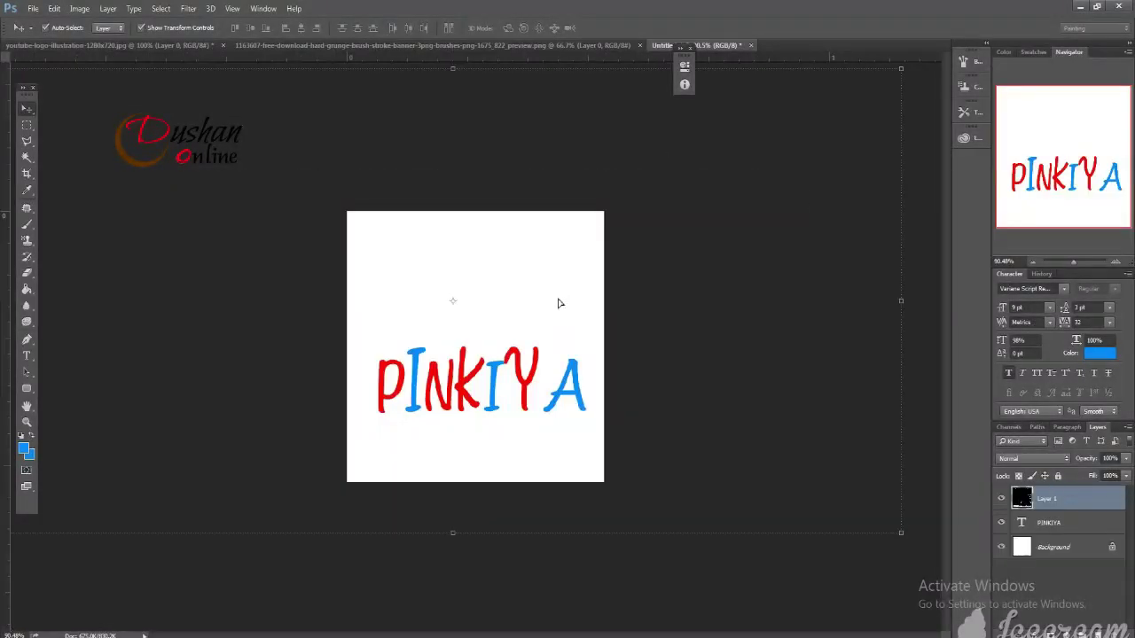
pyautogui.click(898, 68)
pyautogui.moveTo(895, 70); pyautogui.dragTo(426, 314)
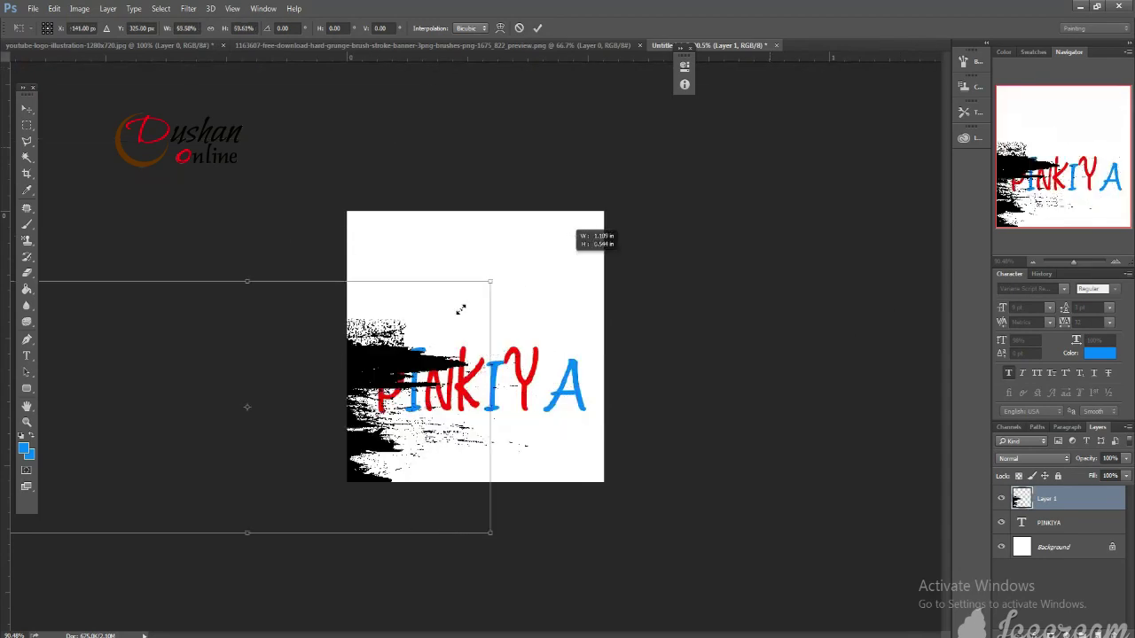
pyautogui.moveTo(214, 424); pyautogui.dragTo(494, 277)
pyautogui.moveTo(709, 168); pyautogui.dragTo(444, 304)
pyautogui.moveTo(380, 351); pyautogui.dragTo(502, 305)
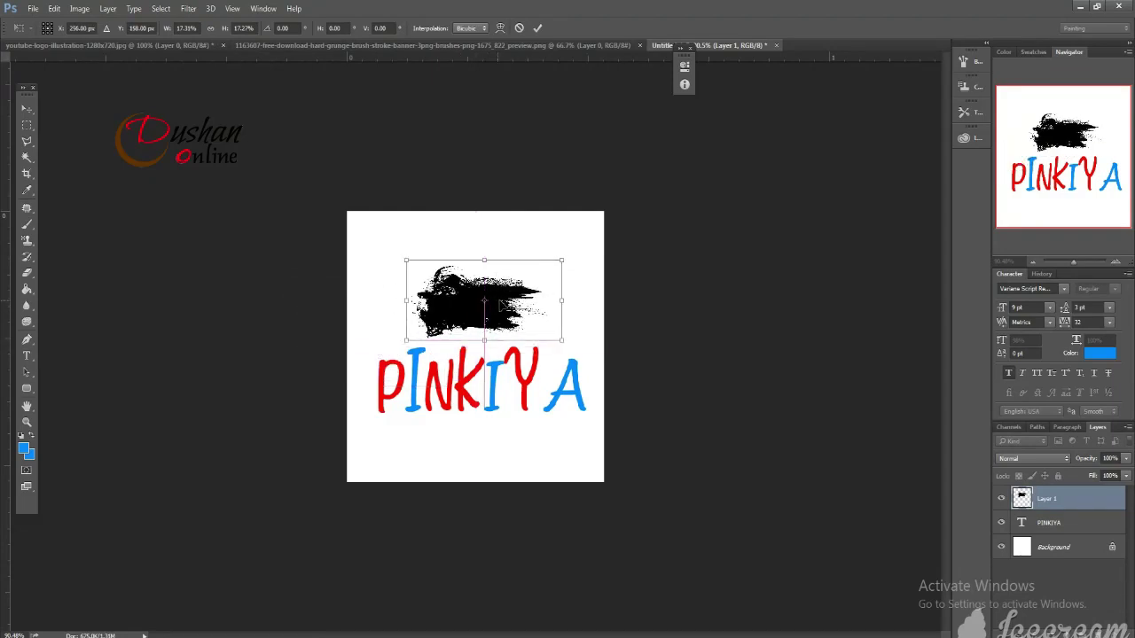
pyautogui.click(29, 114)
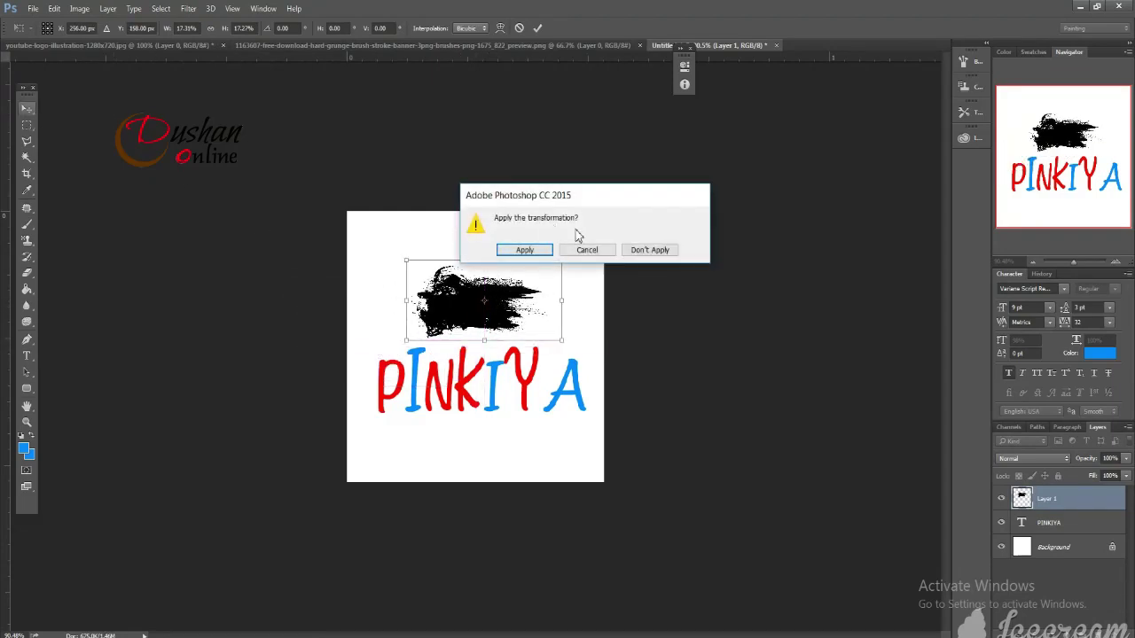
pyautogui.click(519, 248)
# Nudge PINKIYA down-left and enlarge the grunge stroke just above the text
pyautogui.moveTo(505, 390); pyautogui.dragTo(498, 408)
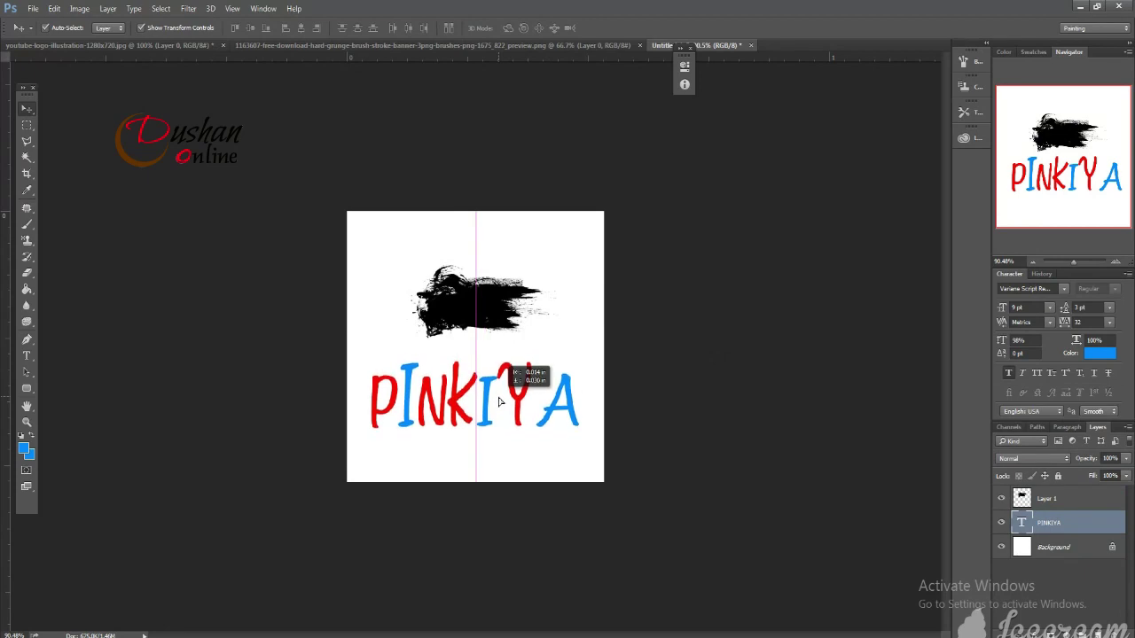
pyautogui.click(489, 335)
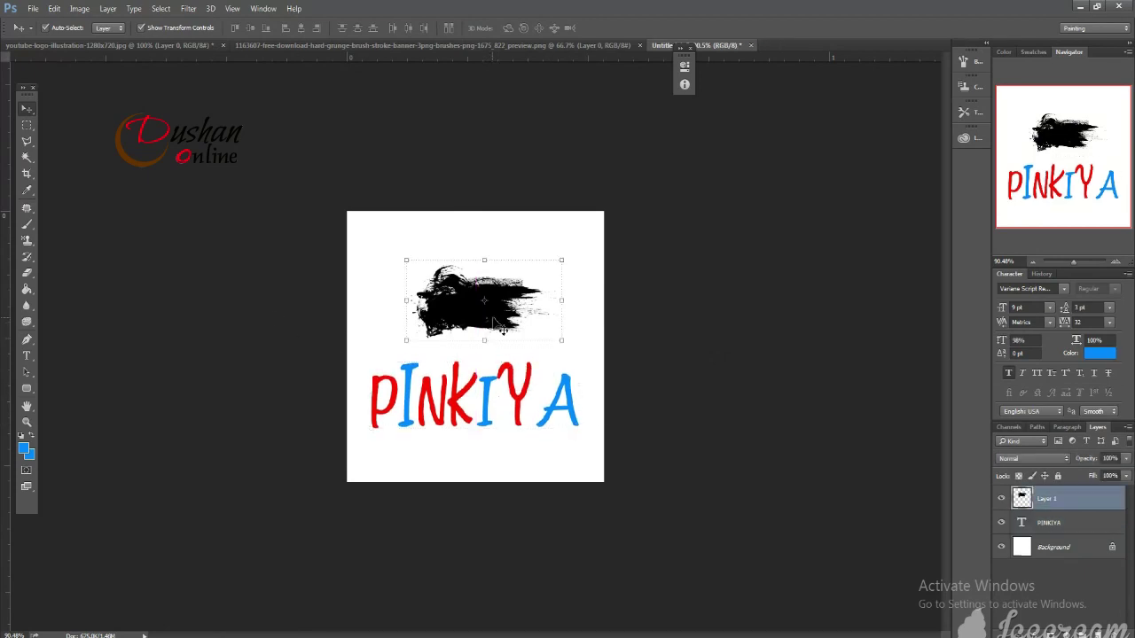
pyautogui.moveTo(564, 259); pyautogui.dragTo(599, 241)
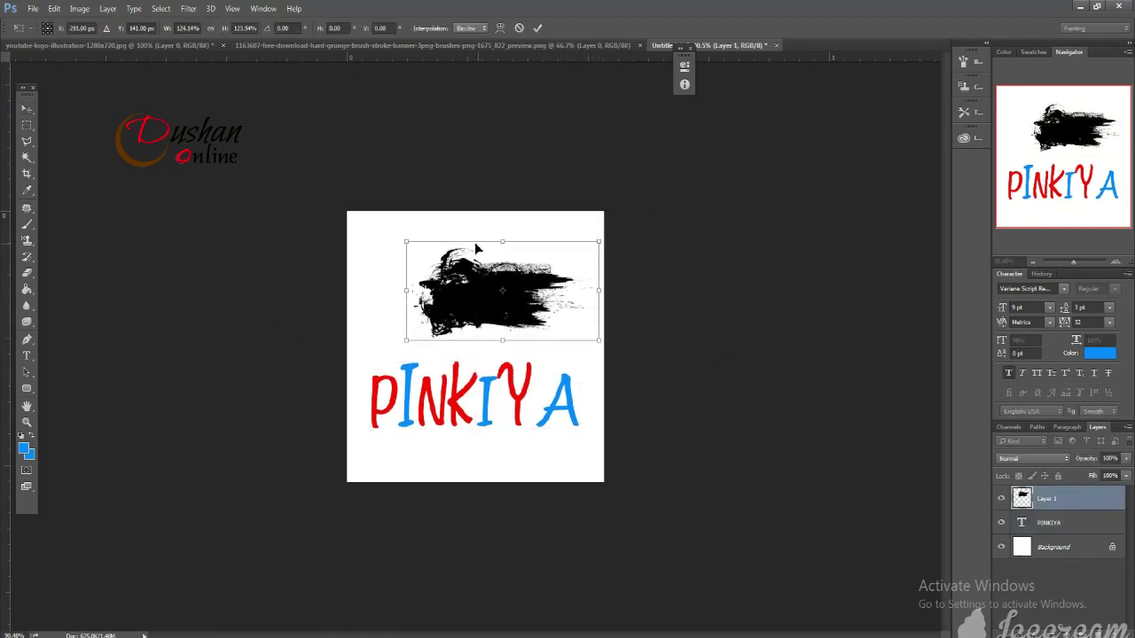
pyautogui.moveTo(408, 244); pyautogui.dragTo(392, 232)
pyautogui.moveTo(465, 301); pyautogui.dragTo(479, 318)
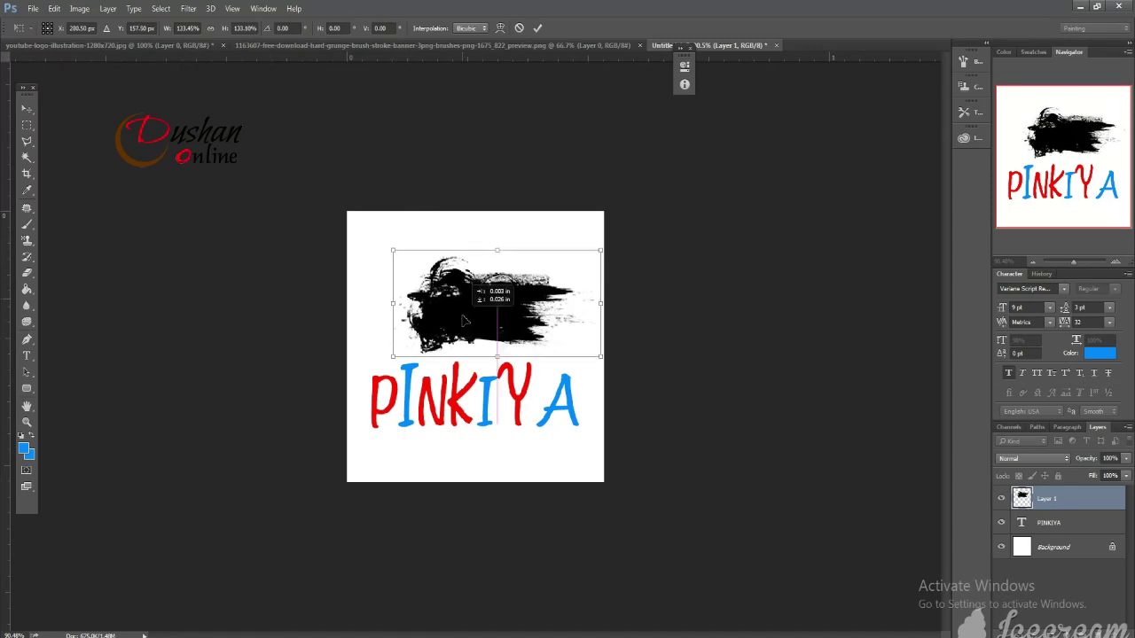
pyautogui.click(28, 108)
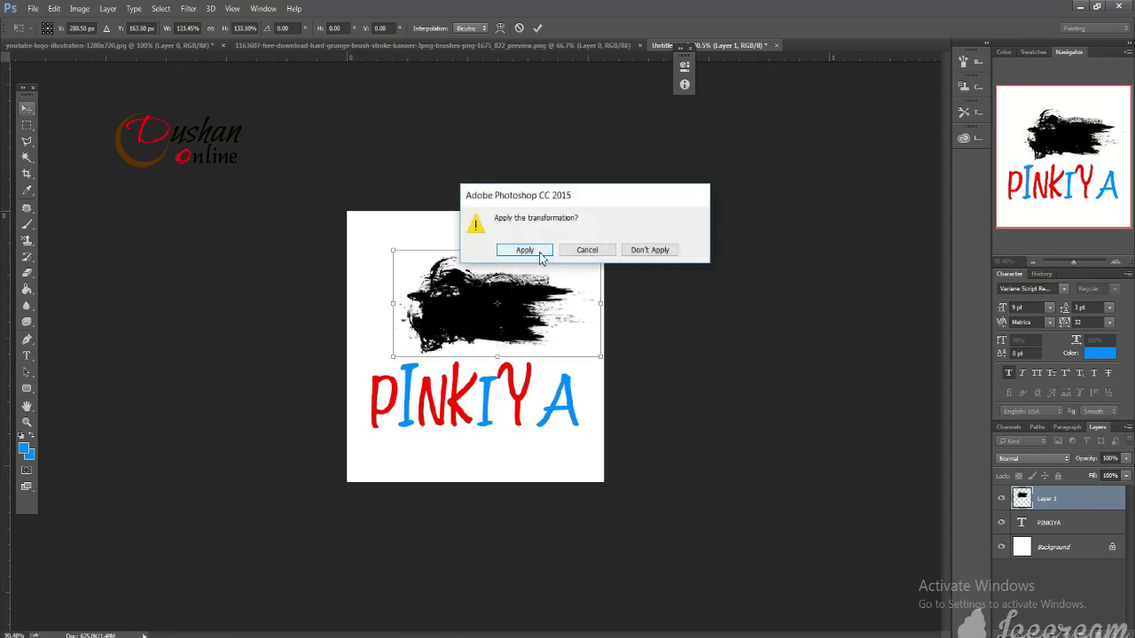
pyautogui.click(523, 249)
pyautogui.click(290, 50)
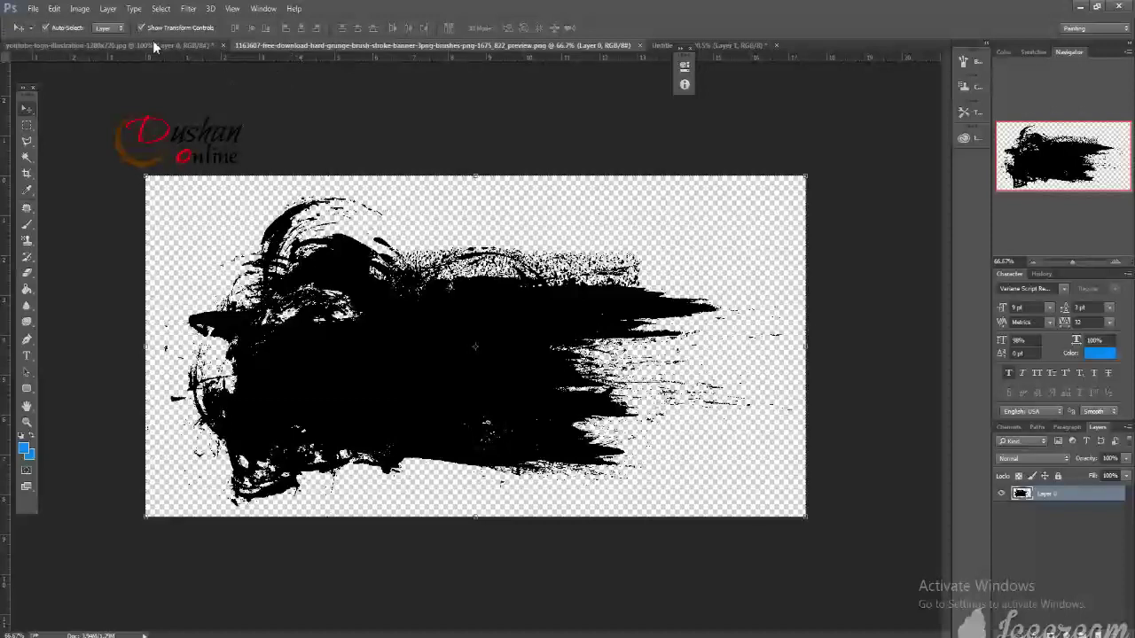
# Drag the YouTube play-button logo into the design and scale it down onto the stroke
pyautogui.click(154, 44)
pyautogui.moveTo(385, 322); pyautogui.dragTo(720, 58)
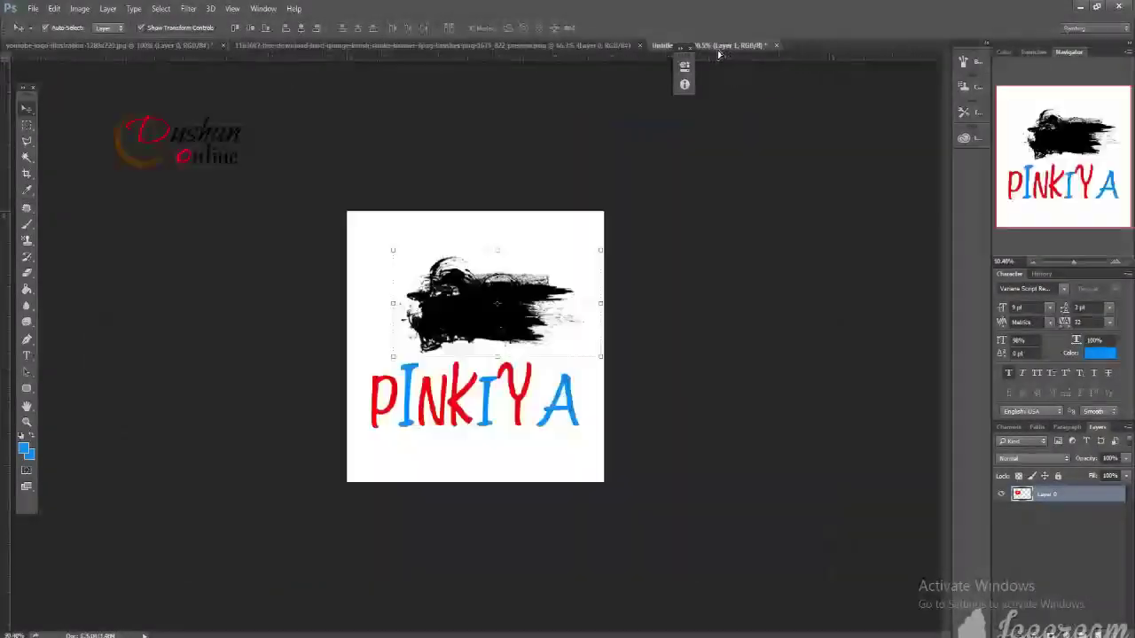
pyautogui.moveTo(720, 59); pyautogui.dragTo(479, 307)
pyautogui.moveTo(504, 229)
pyautogui.mouseDown()
pyautogui.moveTo(374, 325)
pyautogui.moveTo(460, 294)
pyautogui.mouseUp()
pyautogui.click(27, 108)
pyautogui.click(523, 249)
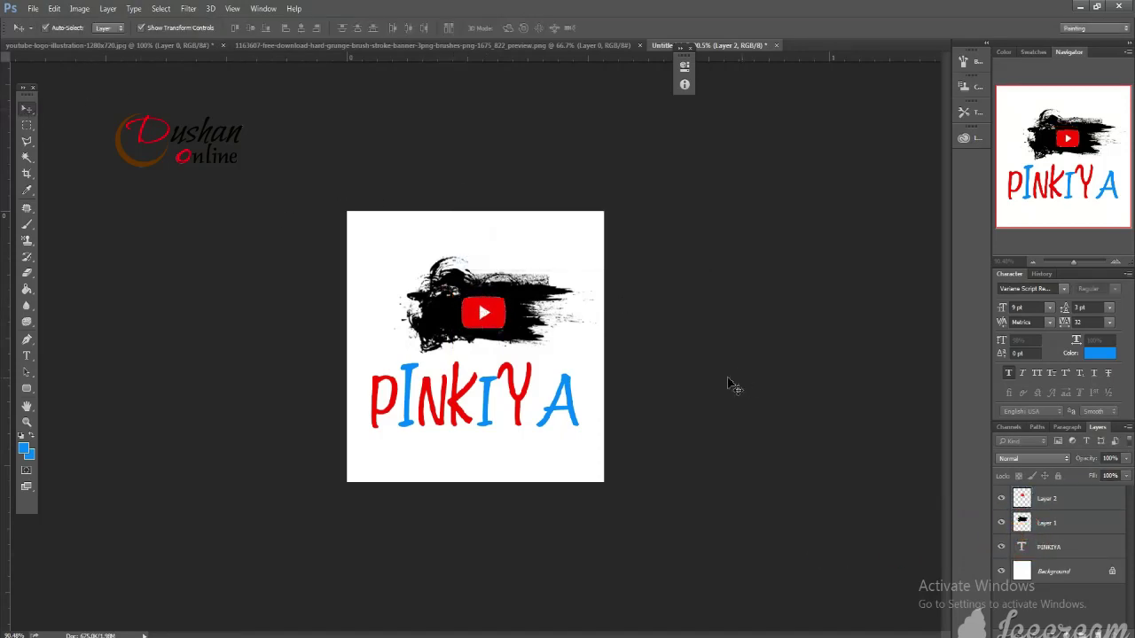
pyautogui.click(547, 310)
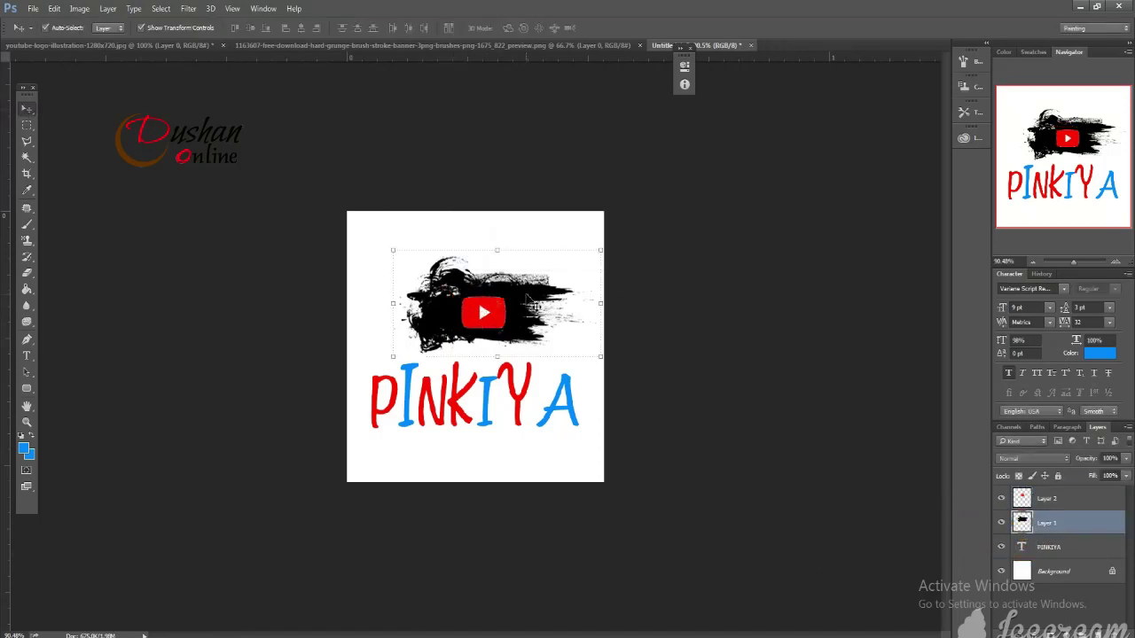
# Give the grunge stroke layer a red Color Overlay and nudge it slightly left
pyautogui.rightClick(1096, 531)
pyautogui.click(796, 94)
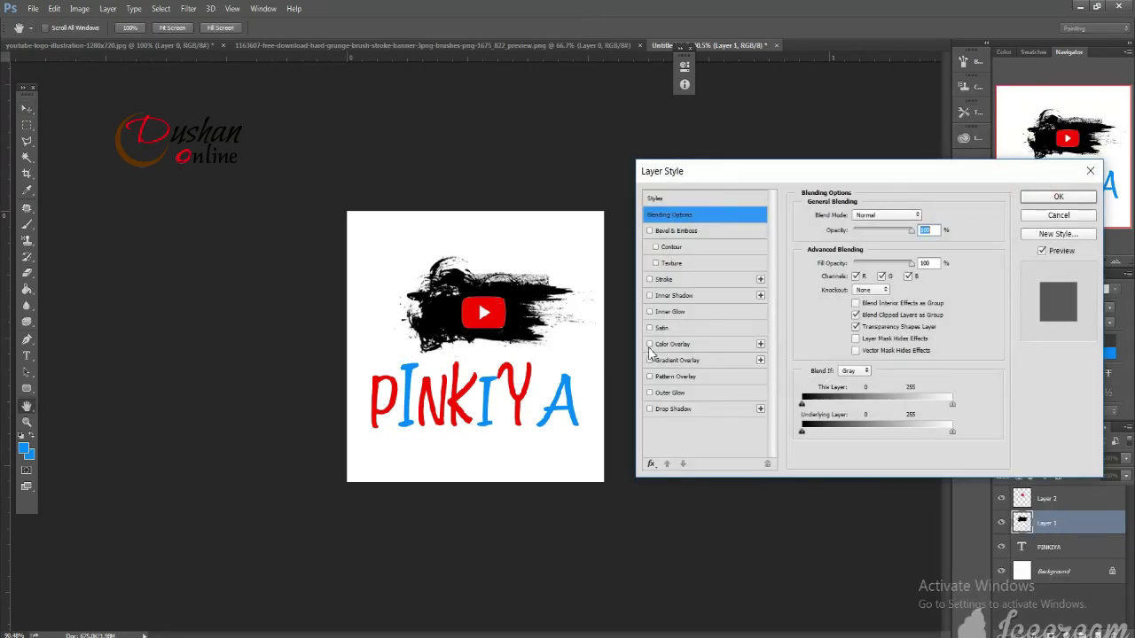
pyautogui.click(649, 345)
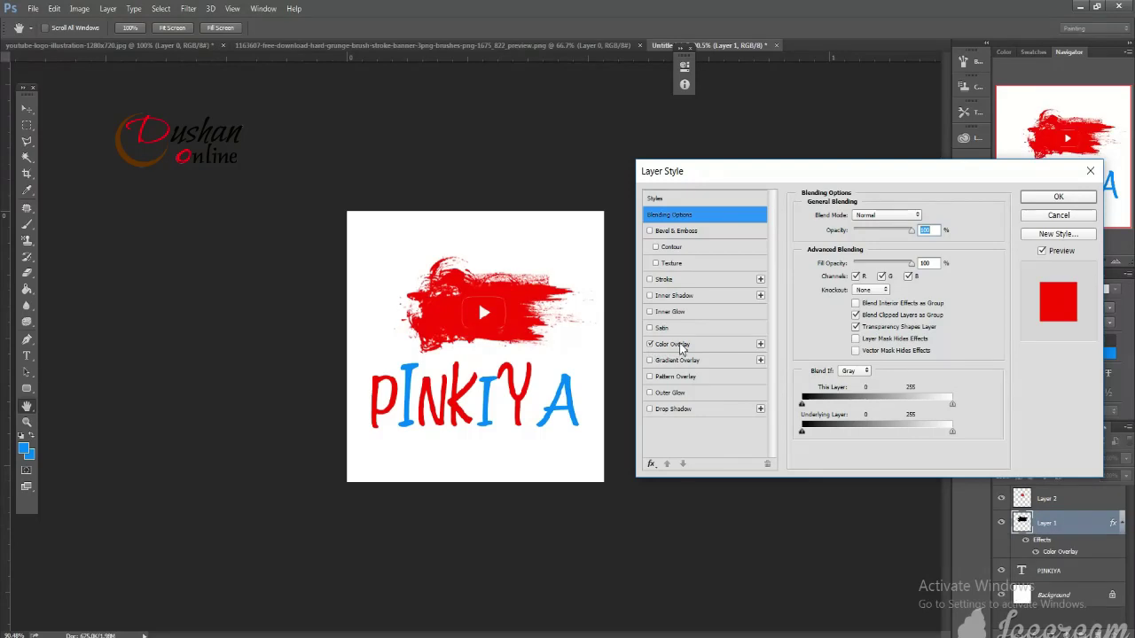
pyautogui.click(1080, 202)
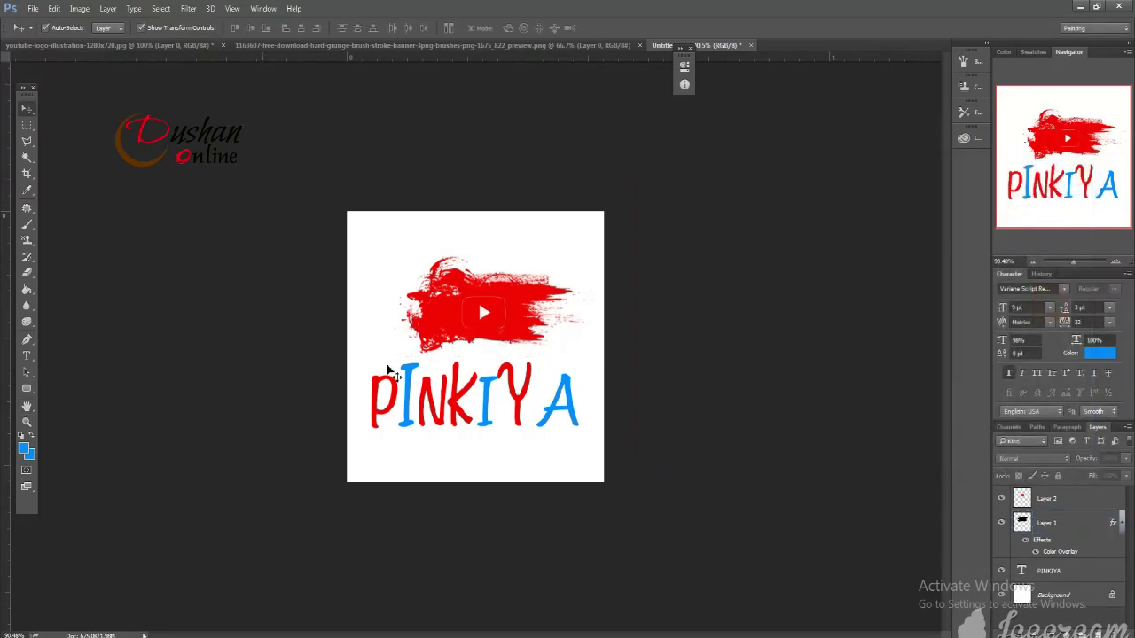
pyautogui.click(532, 304)
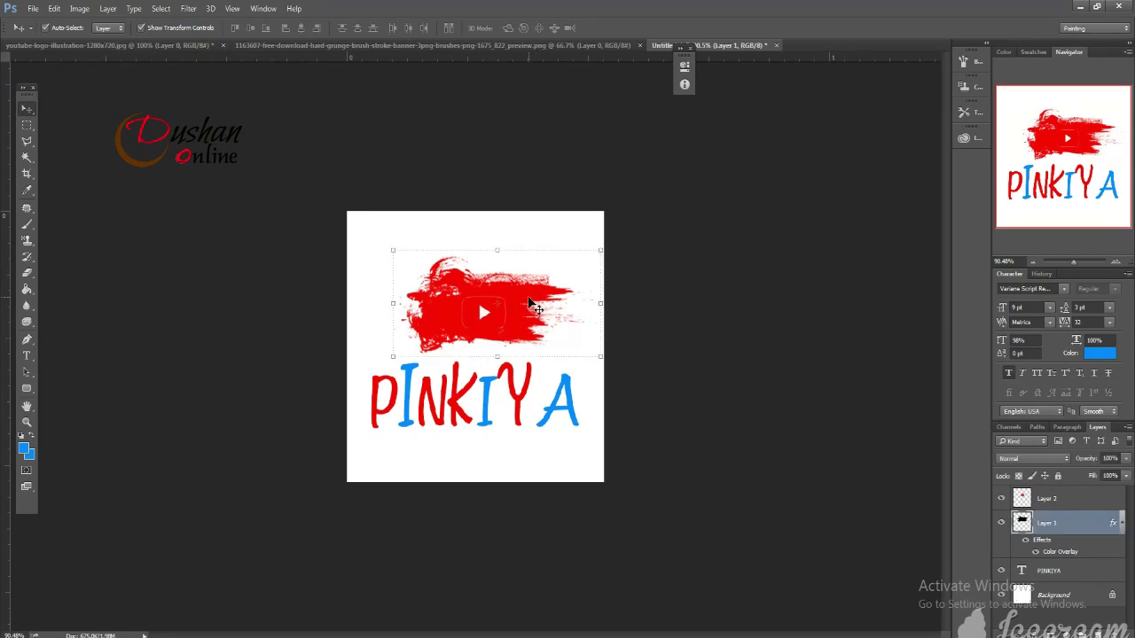
pyautogui.hotkey('shift', 'Left')
pyautogui.hotkey('shift', 'Left')
pyautogui.hotkey('shift', 'Left')
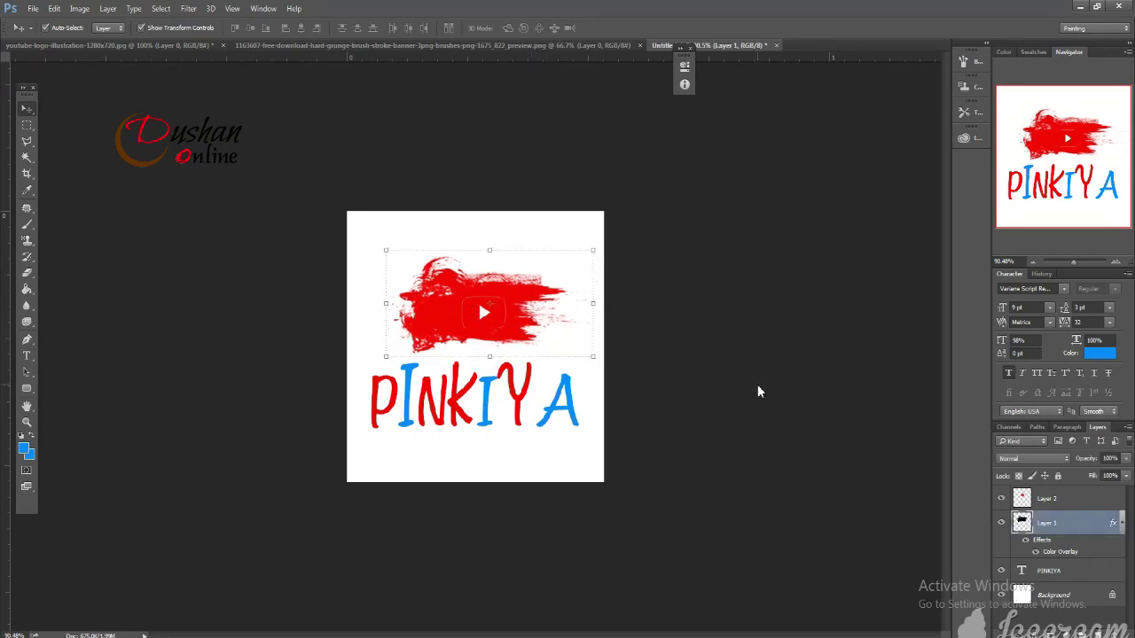
# Rotate the red stroke about 5.5° counterclockwise and move PINKIYA slightly down-right
pyautogui.click(478, 301)
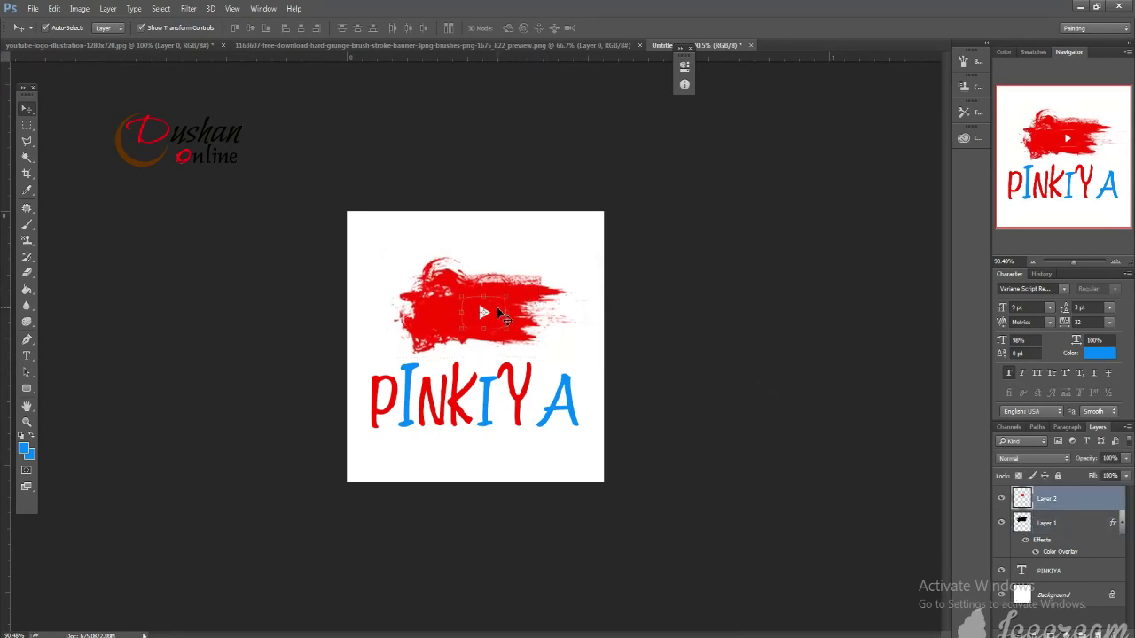
pyautogui.click(545, 303)
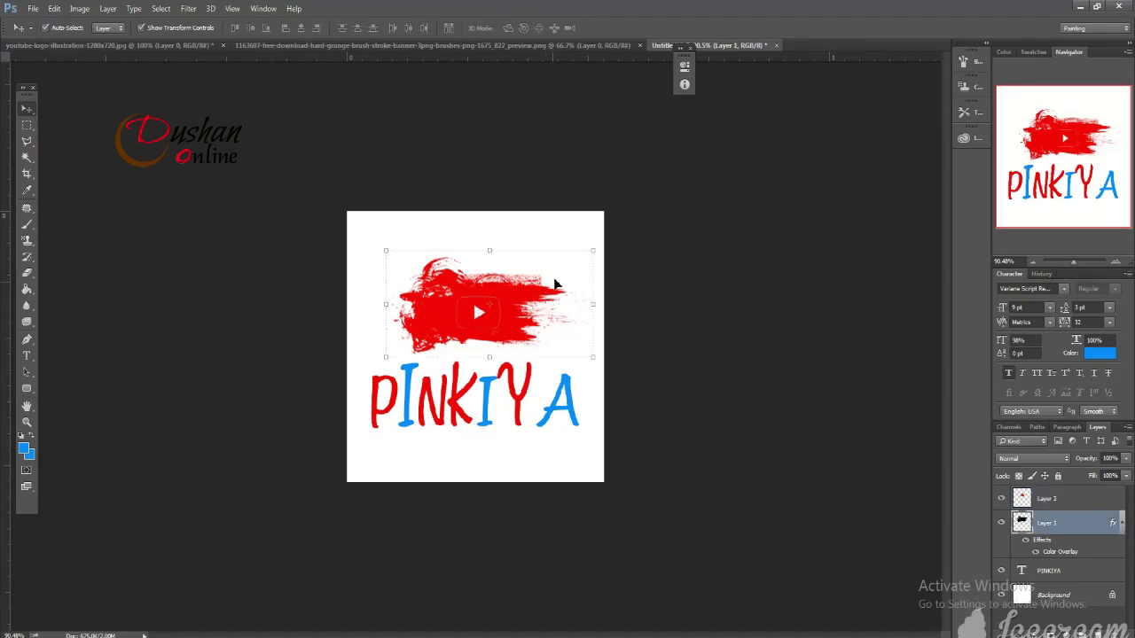
pyautogui.click(601, 252)
pyautogui.moveTo(605, 250); pyautogui.dragTo(601, 235)
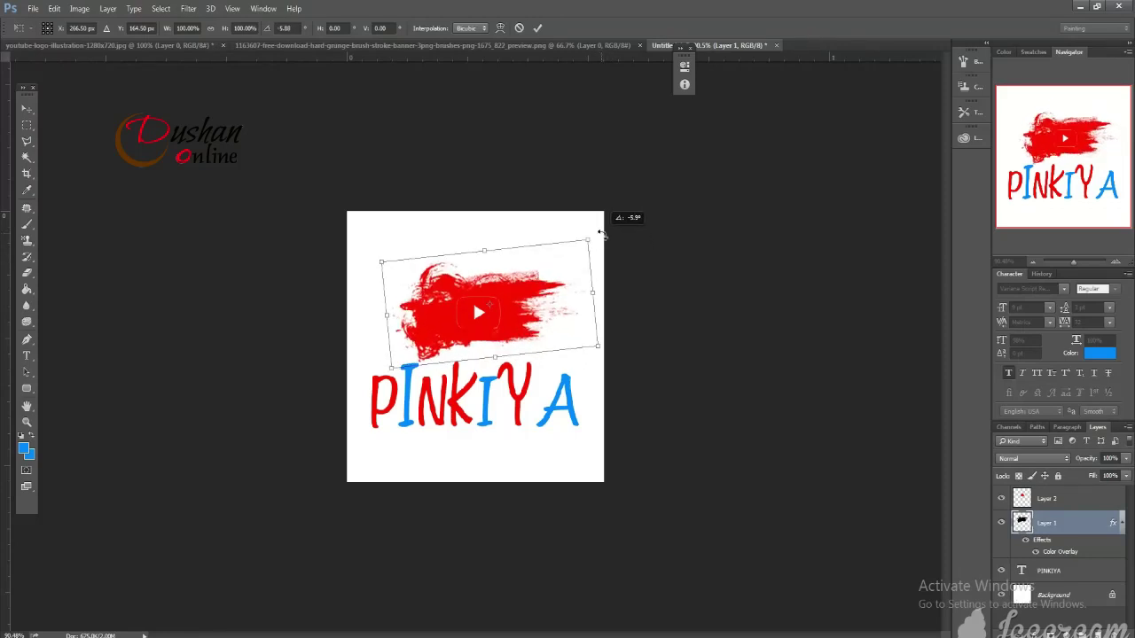
pyautogui.click(27, 107)
pyautogui.click(498, 250)
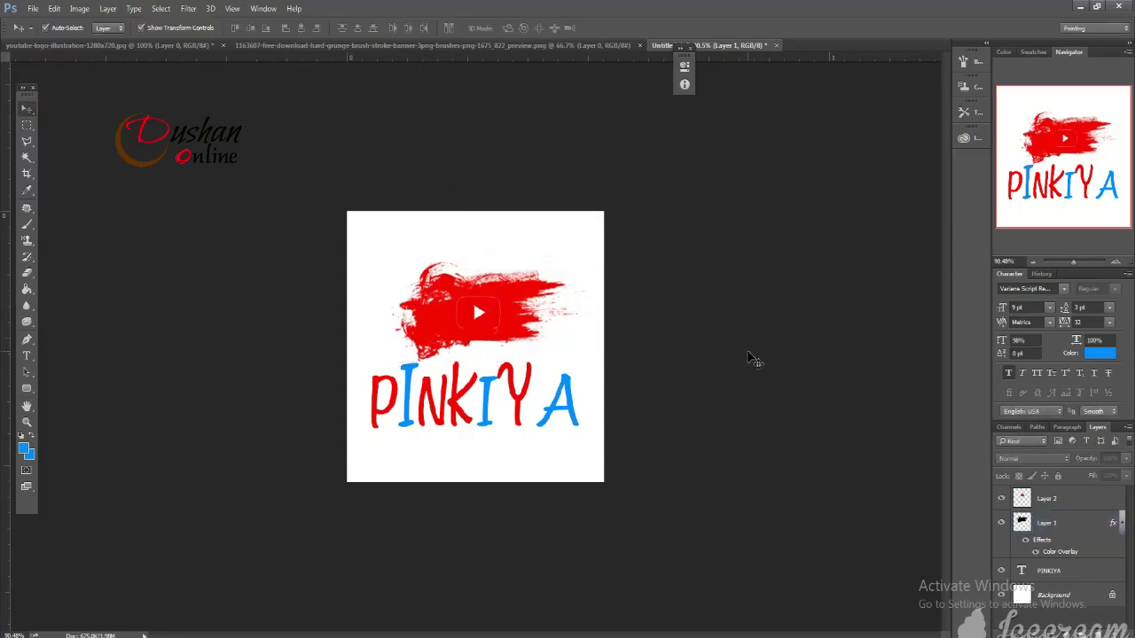
pyautogui.click(476, 313)
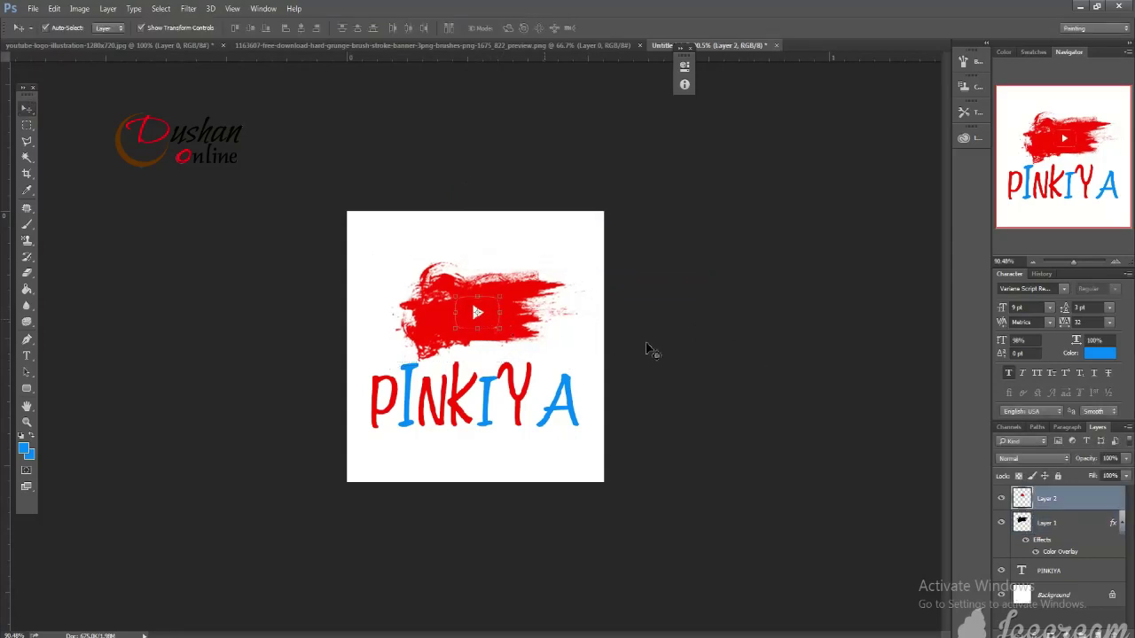
pyautogui.moveTo(504, 405); pyautogui.dragTo(503, 414)
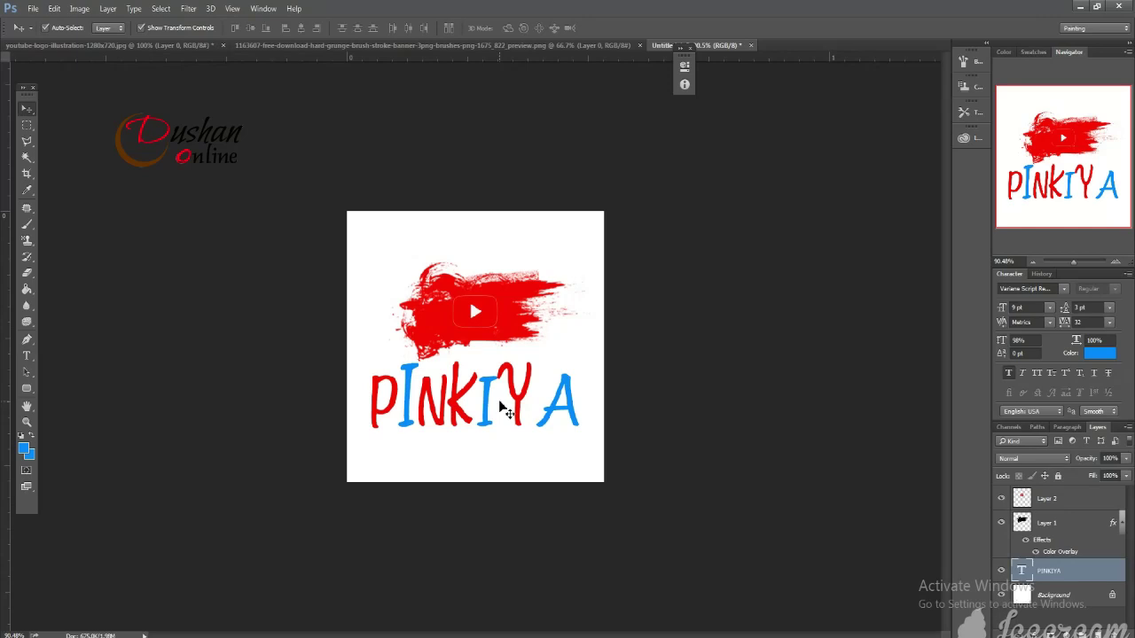
pyautogui.click(745, 410)
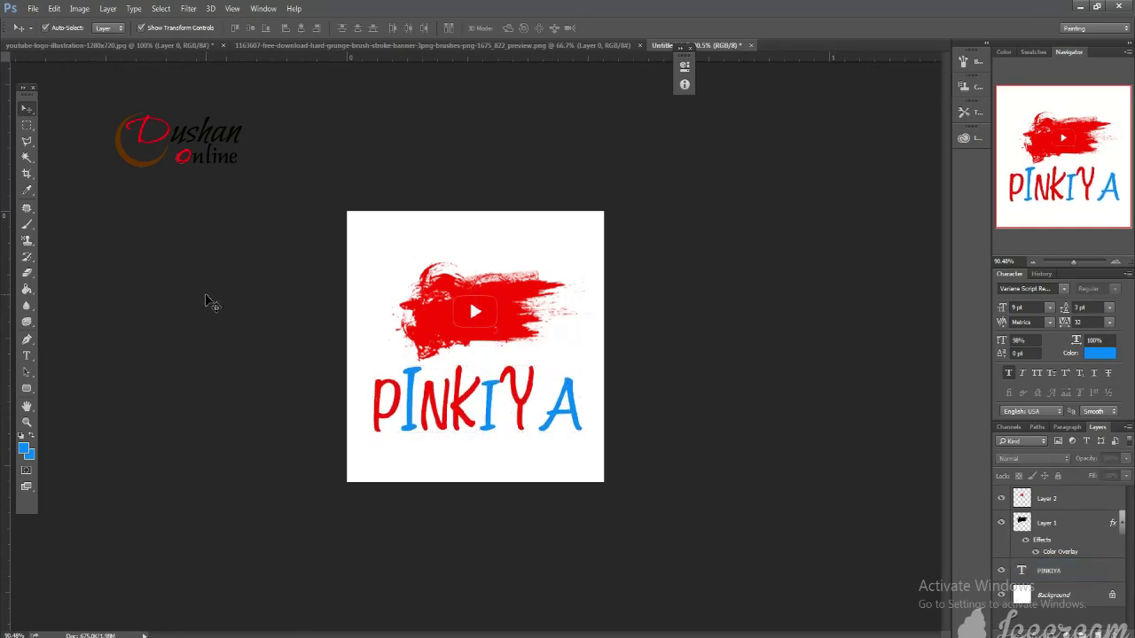
# Recolour all of the PINKIYA text solid red
pyautogui.click(26, 356)
pyautogui.tripleClick(488, 418)
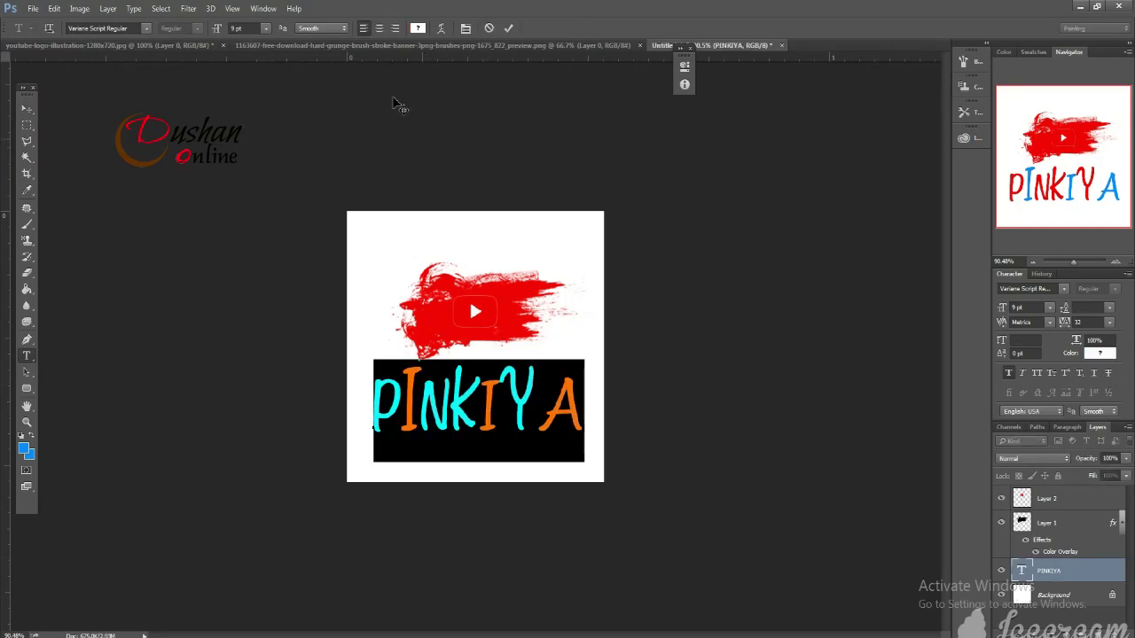
pyautogui.click(421, 30)
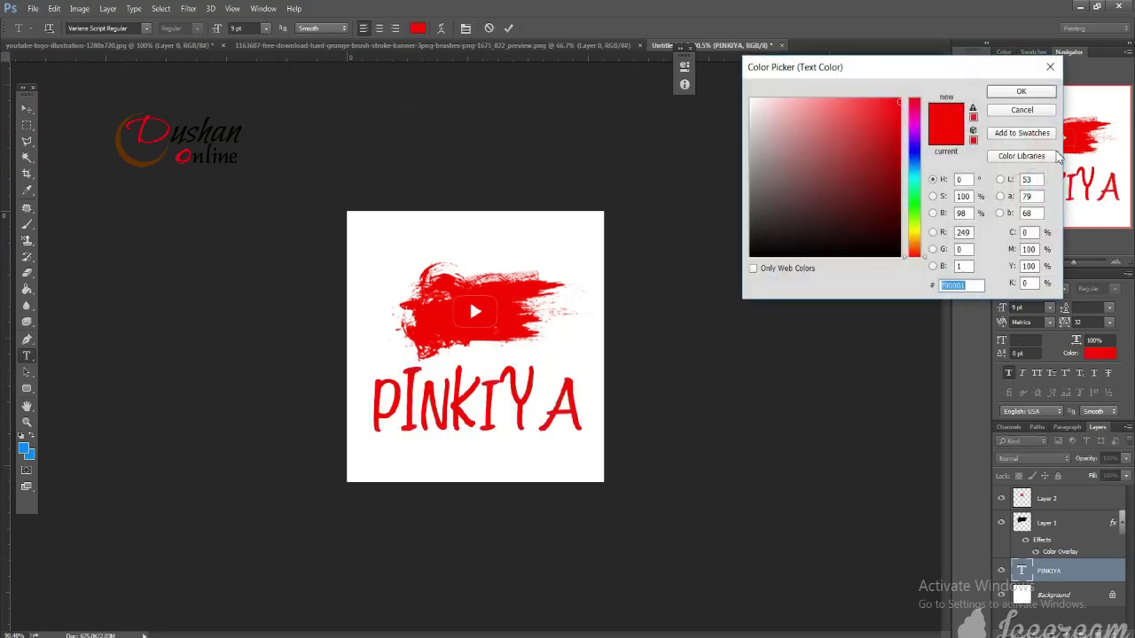
pyautogui.click(1049, 95)
pyautogui.click(27, 108)
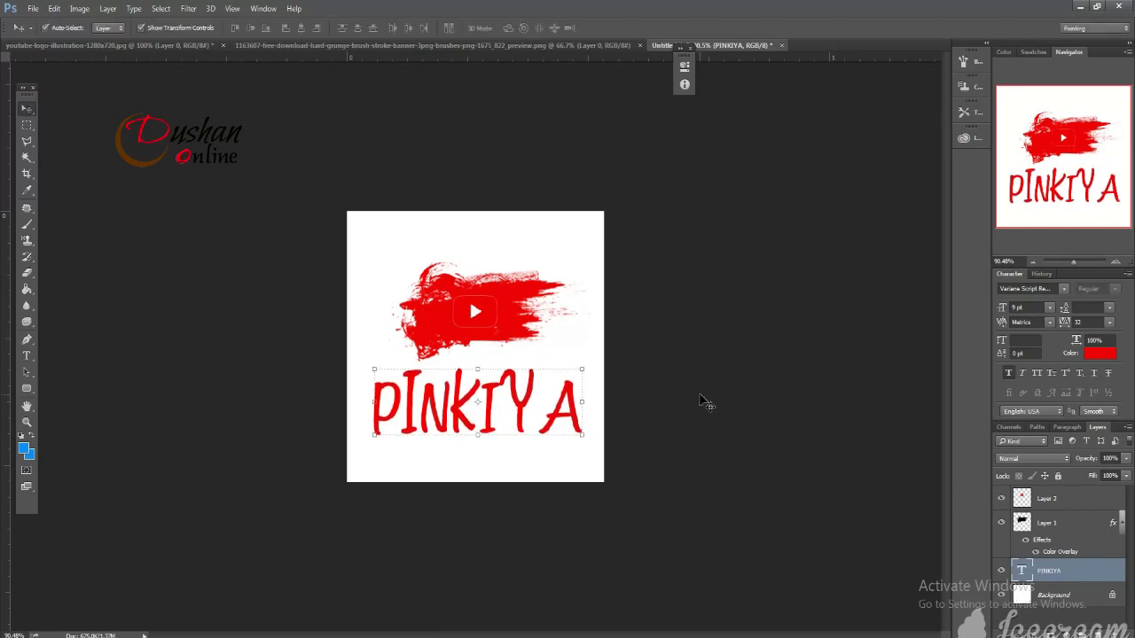
# Reduce PINKIYA from 9 pt to 8 pt and centre it beneath the stroke
pyautogui.click(26, 355)
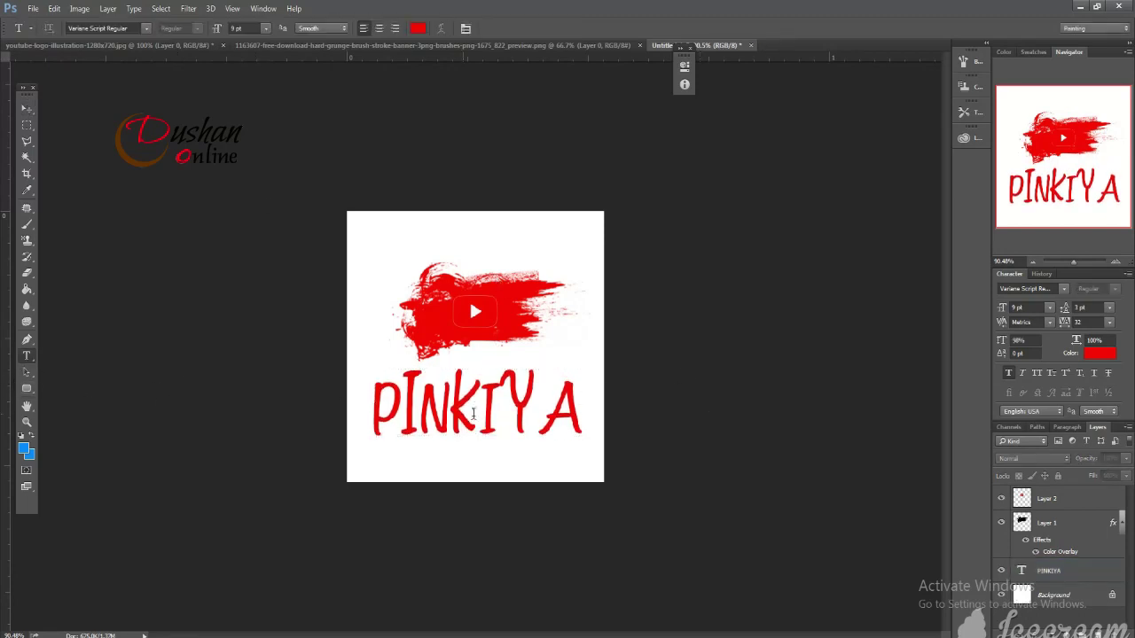
pyautogui.doubleClick(479, 412)
pyautogui.hotkey('ctrl', 'c')
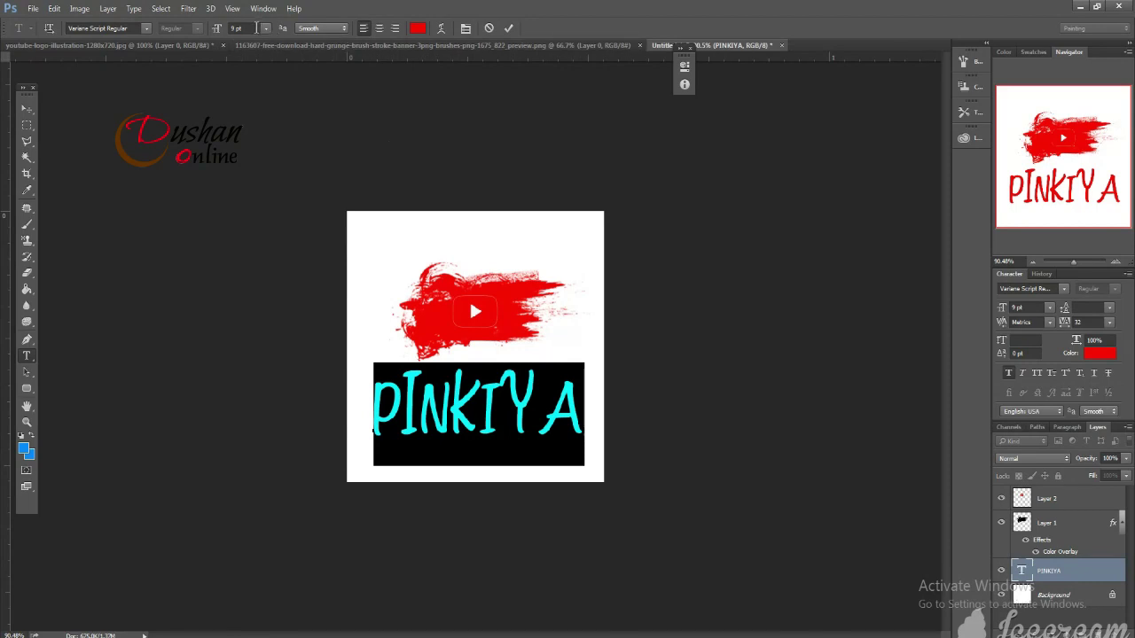
pyautogui.write('8')
pyautogui.press('Return')
pyautogui.click(27, 108)
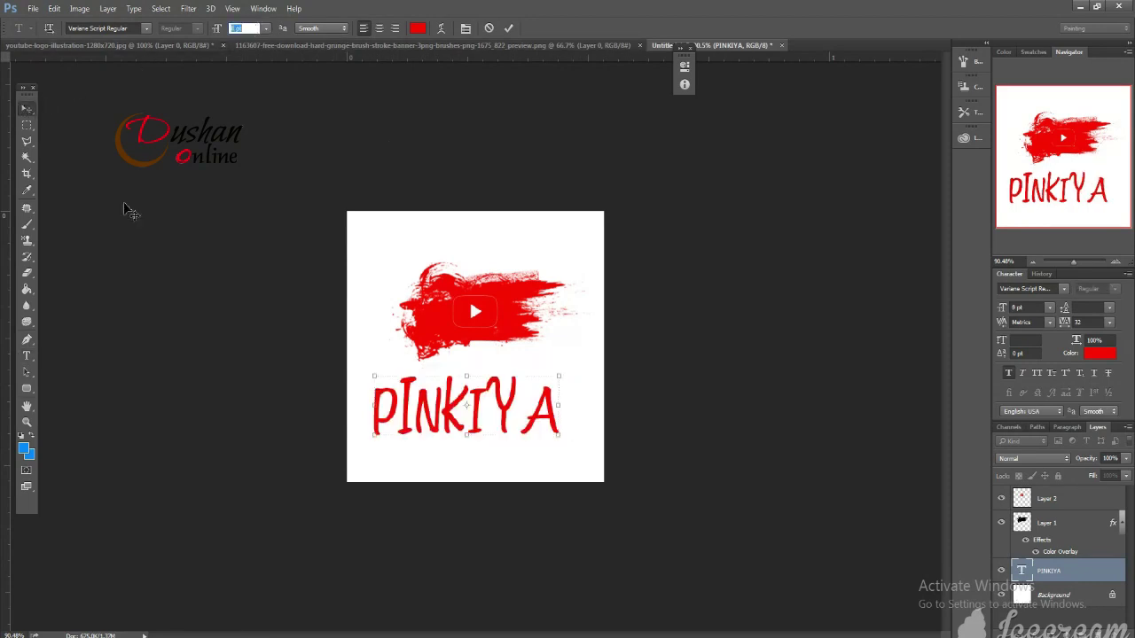
pyautogui.moveTo(462, 393); pyautogui.dragTo(471, 388)
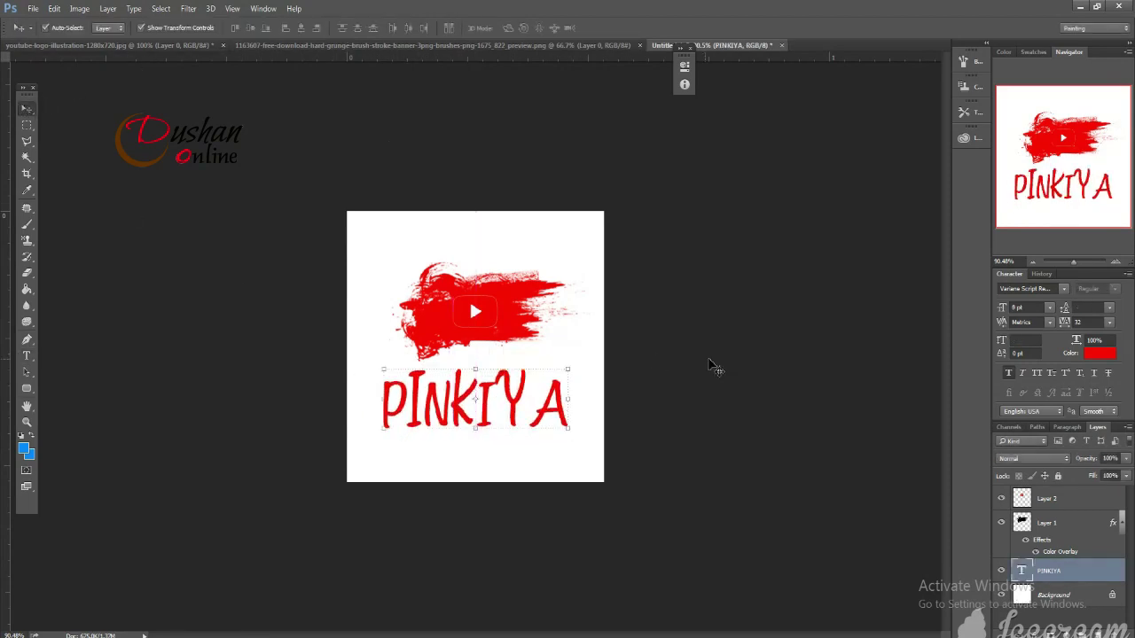
pyautogui.click(507, 316)
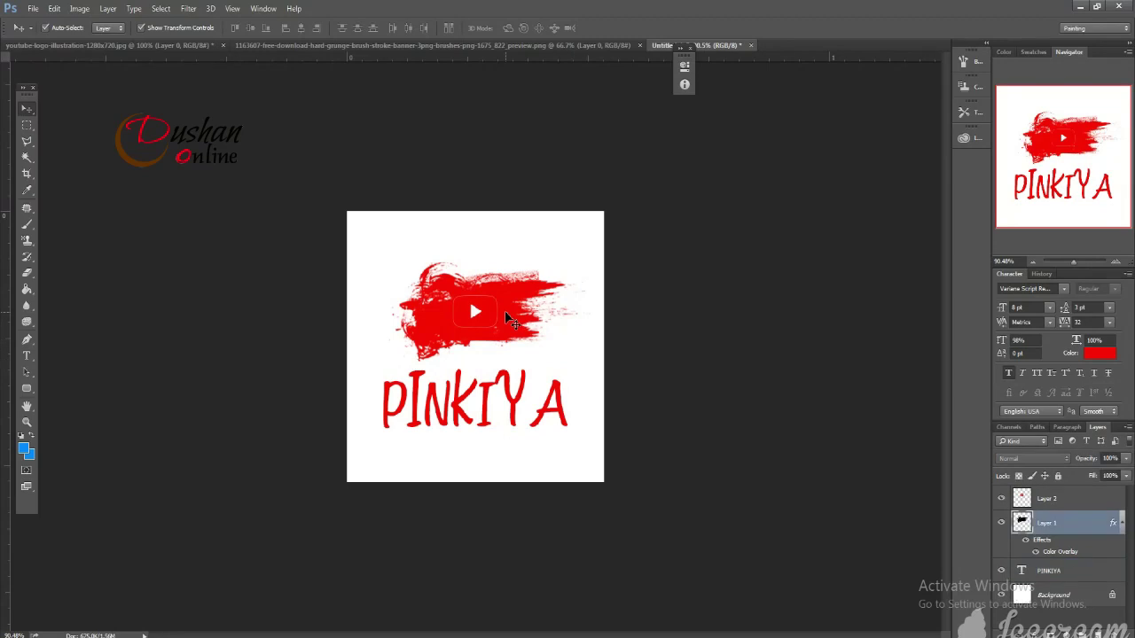
# Link the stroke and logo layers, scale them to about 83% and re-tilt them above PINKIYA
pyautogui.keyDown('ctrl'); pyautogui.click(1078, 500); pyautogui.keyUp('ctrl')
pyautogui.rightClick(1076, 500)
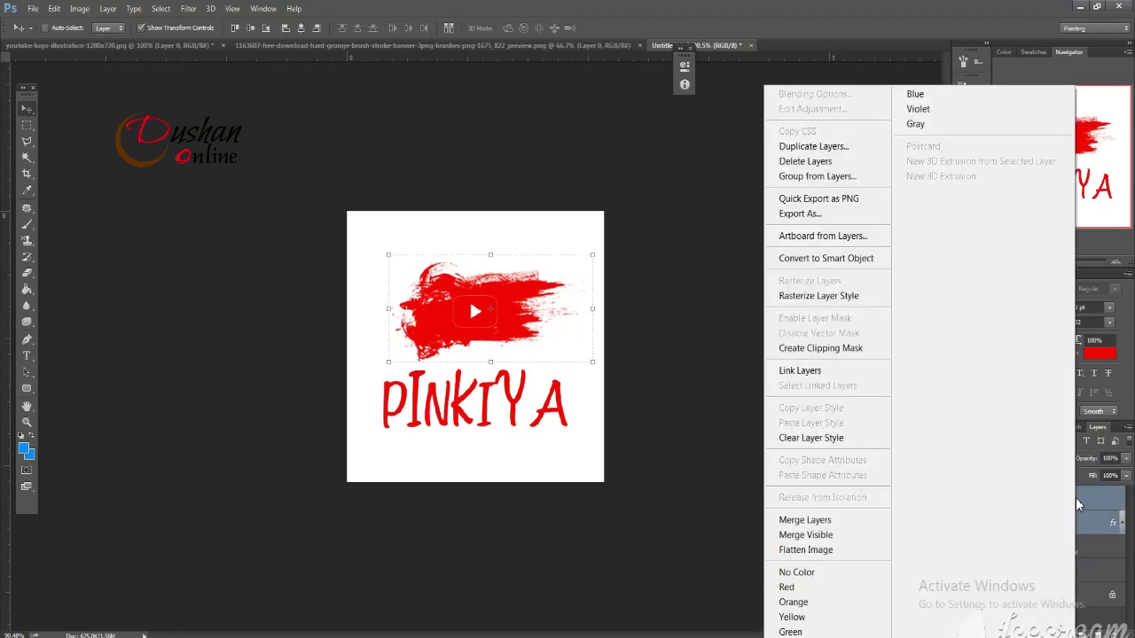
pyautogui.click(833, 373)
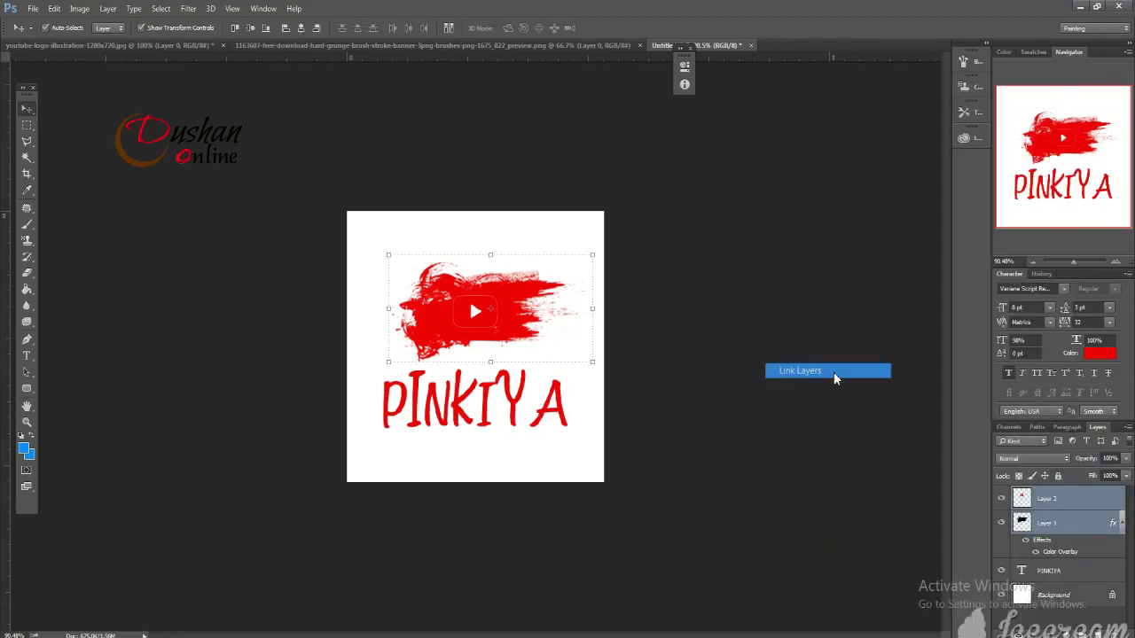
pyautogui.click(590, 257)
pyautogui.moveTo(591, 257)
pyautogui.mouseDown()
pyautogui.moveTo(559, 272)
pyautogui.moveTo(588, 289)
pyautogui.mouseUp()
pyautogui.moveTo(510, 335); pyautogui.dragTo(521, 336)
pyautogui.moveTo(600, 285); pyautogui.dragTo(592, 266)
pyautogui.moveTo(509, 334); pyautogui.dragTo(528, 338)
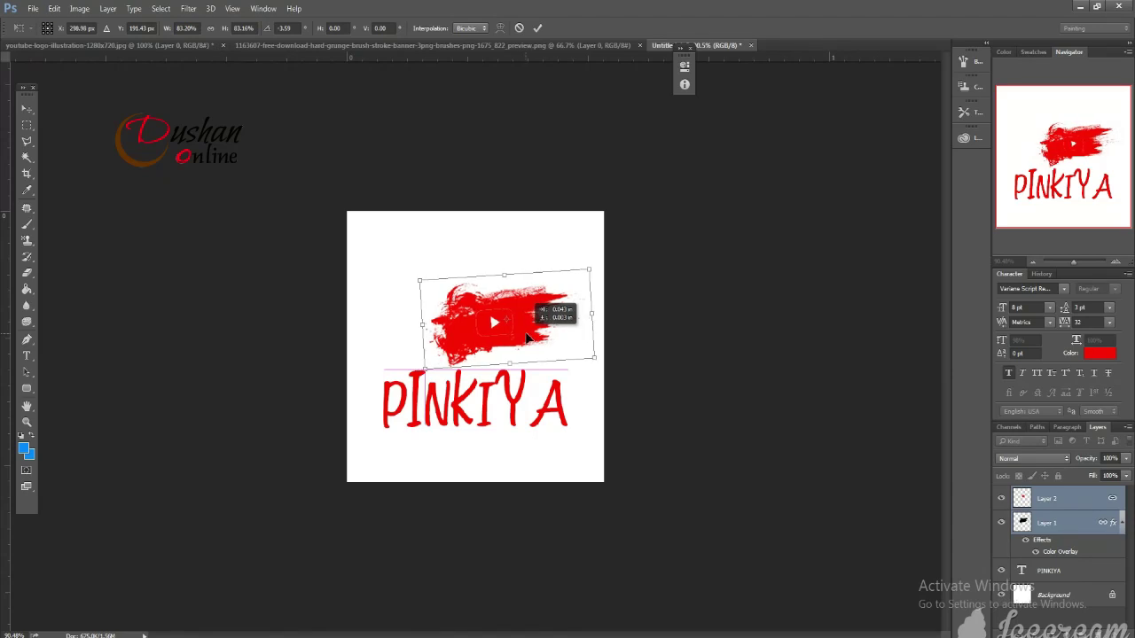
pyautogui.click(28, 111)
pyautogui.click(523, 254)
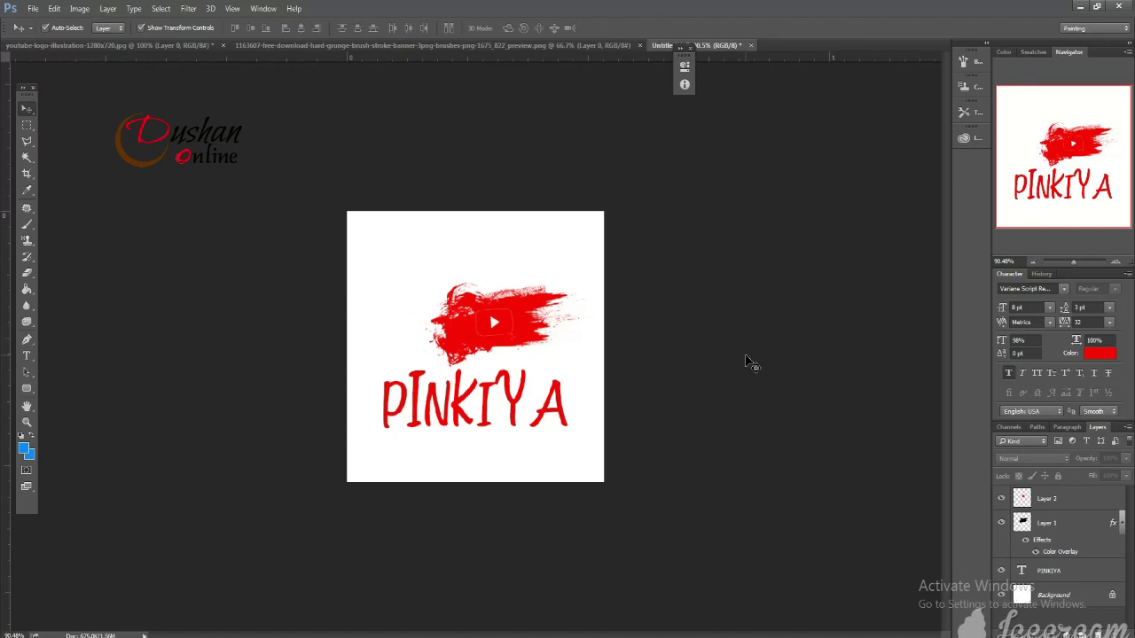
# Create a new 2048 × 345 pixel document with File > New
pyautogui.click(33, 9)
pyautogui.click(536, 218)
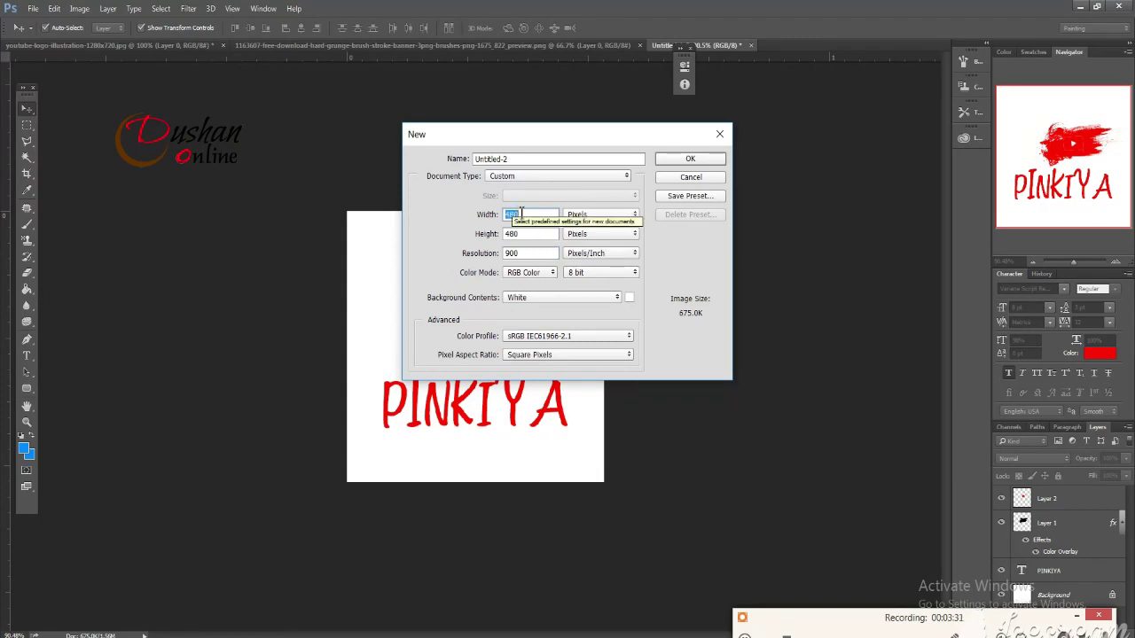
pyautogui.click(546, 214)
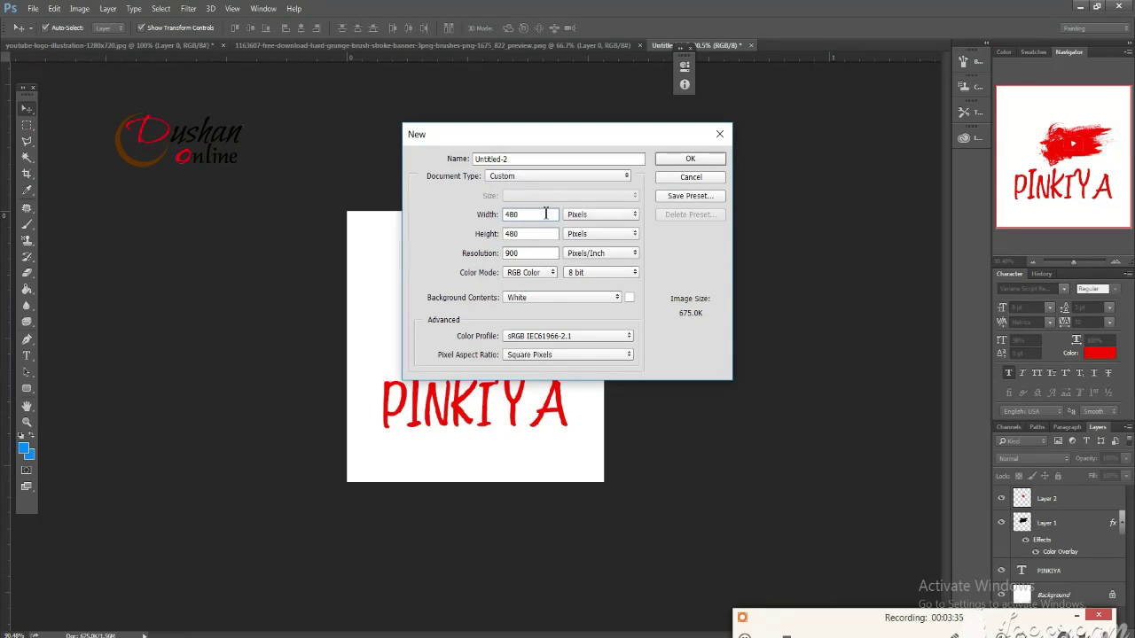
pyautogui.press('BackSpace')
pyautogui.press('BackSpace')
pyautogui.write('20')
pyautogui.moveTo(520, 233); pyautogui.dragTo(511, 233)
pyautogui.write('345')
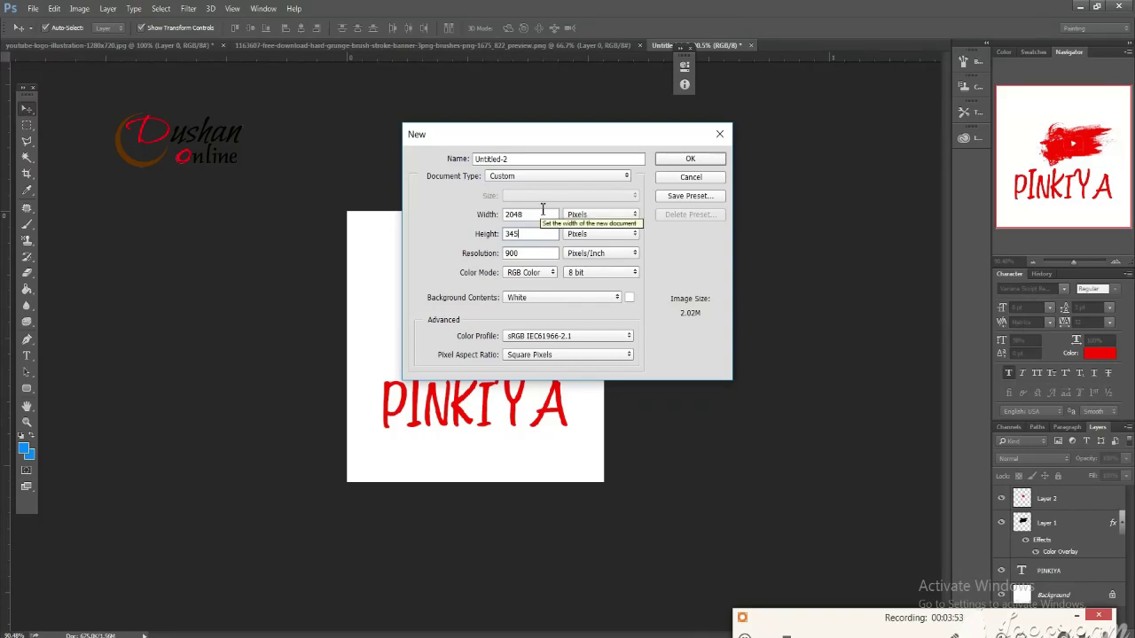
pyautogui.click(688, 159)
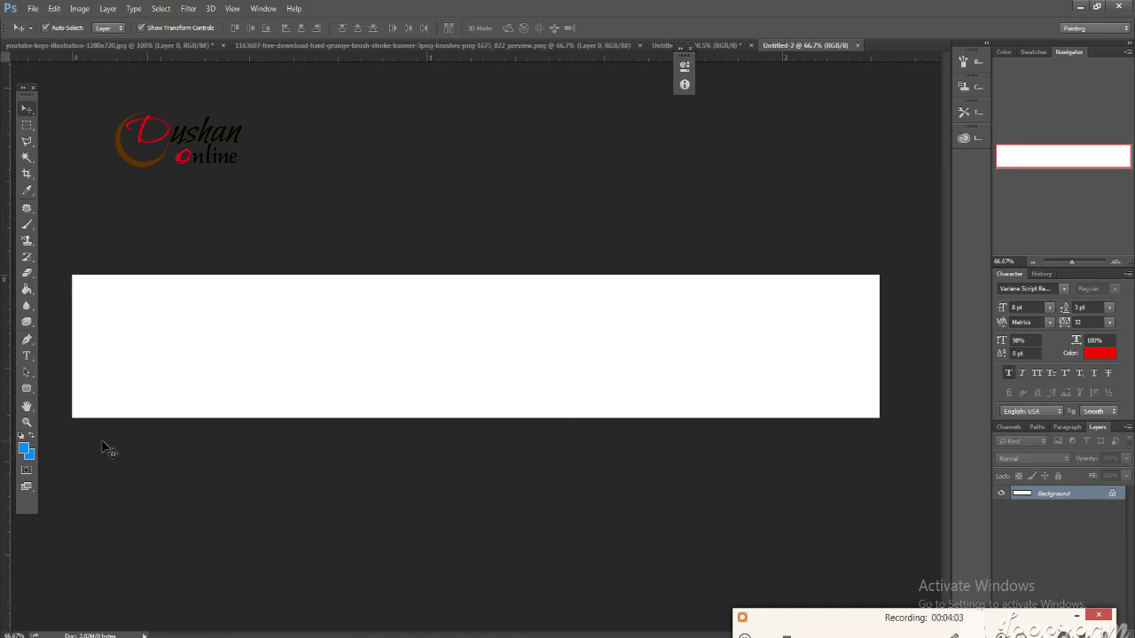
# Paste the PINKIYA text onto the banner with the Type tool and select it
pyautogui.click(26, 356)
pyautogui.click(526, 337)
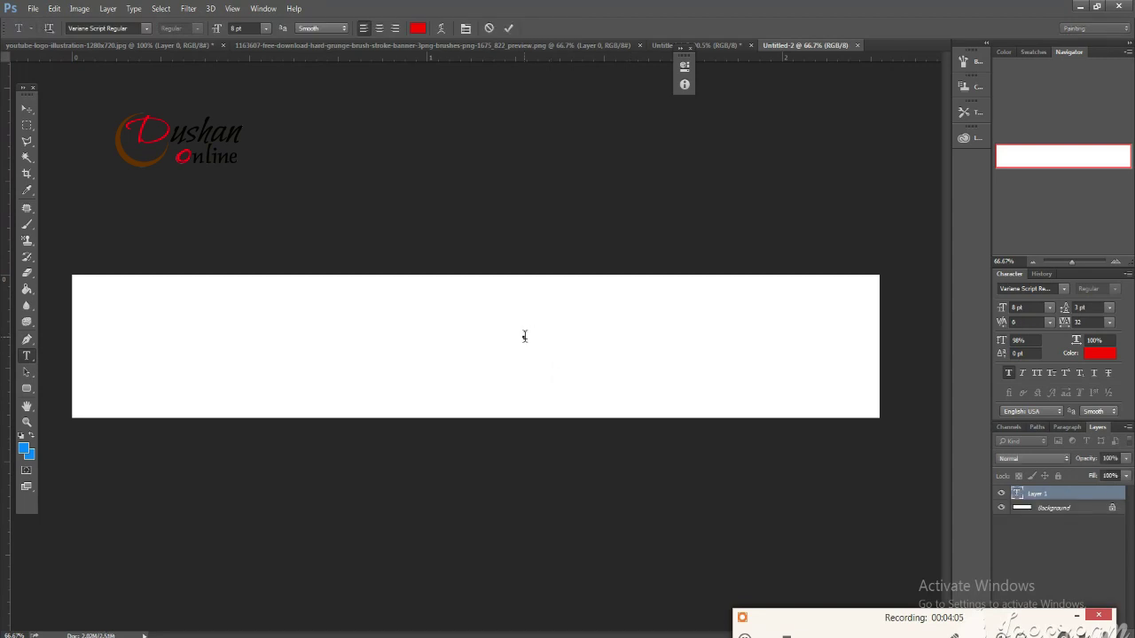
pyautogui.hotkey('ctrl', 'v')
pyautogui.click(602, 320)
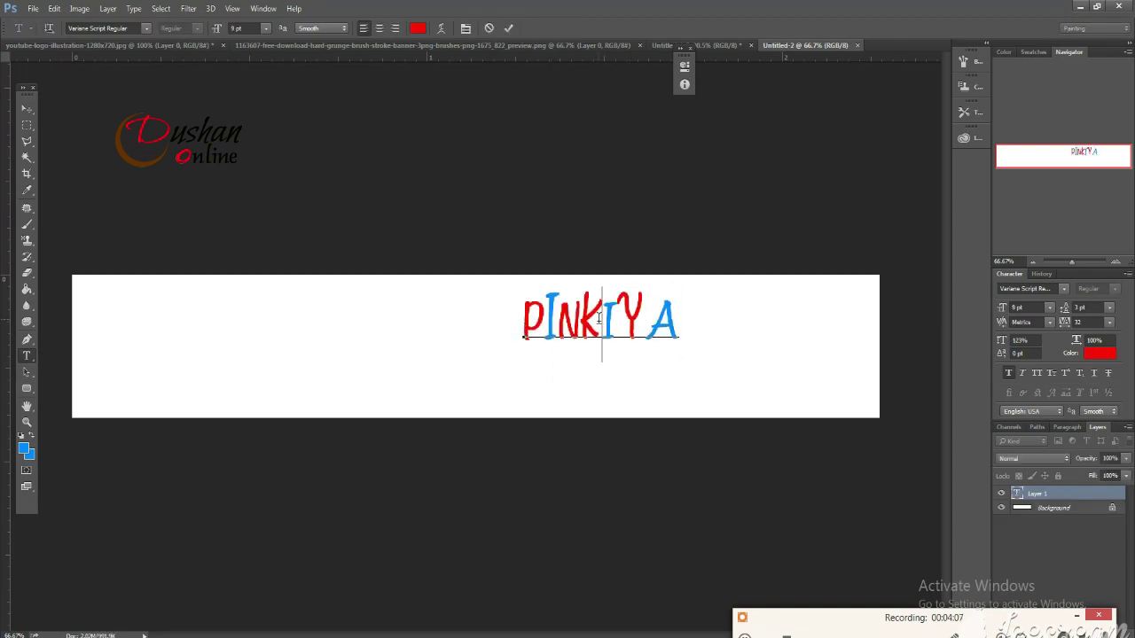
pyautogui.hotkey('ctrl', 'a')
# Colour the PINKIYA text bright red and move it down and right
pyautogui.click(418, 27)
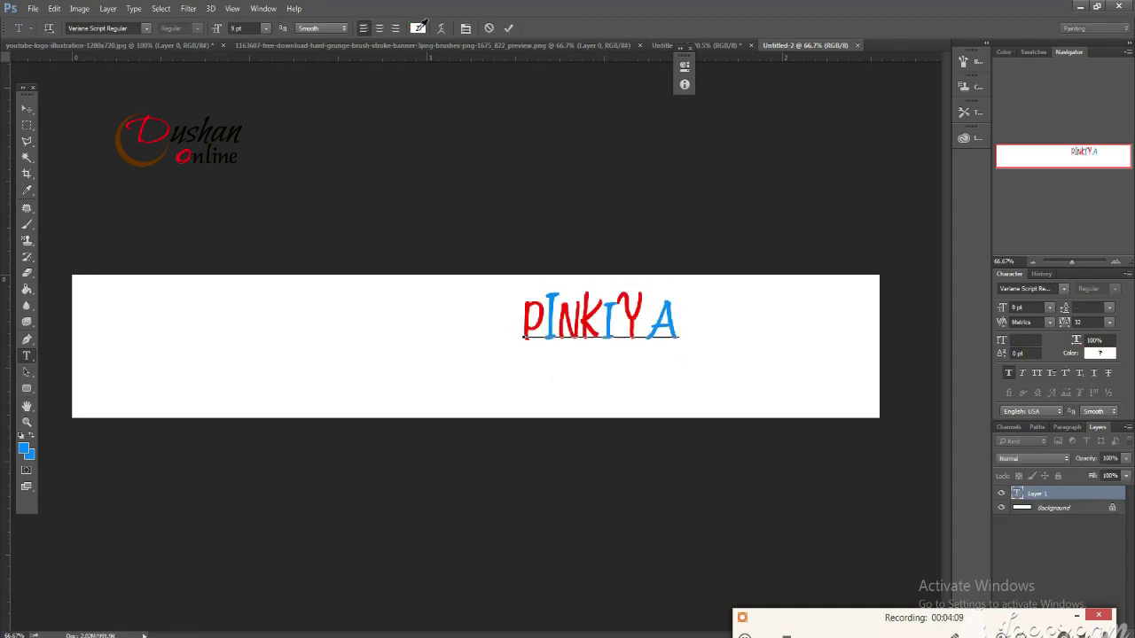
pyautogui.click(898, 101)
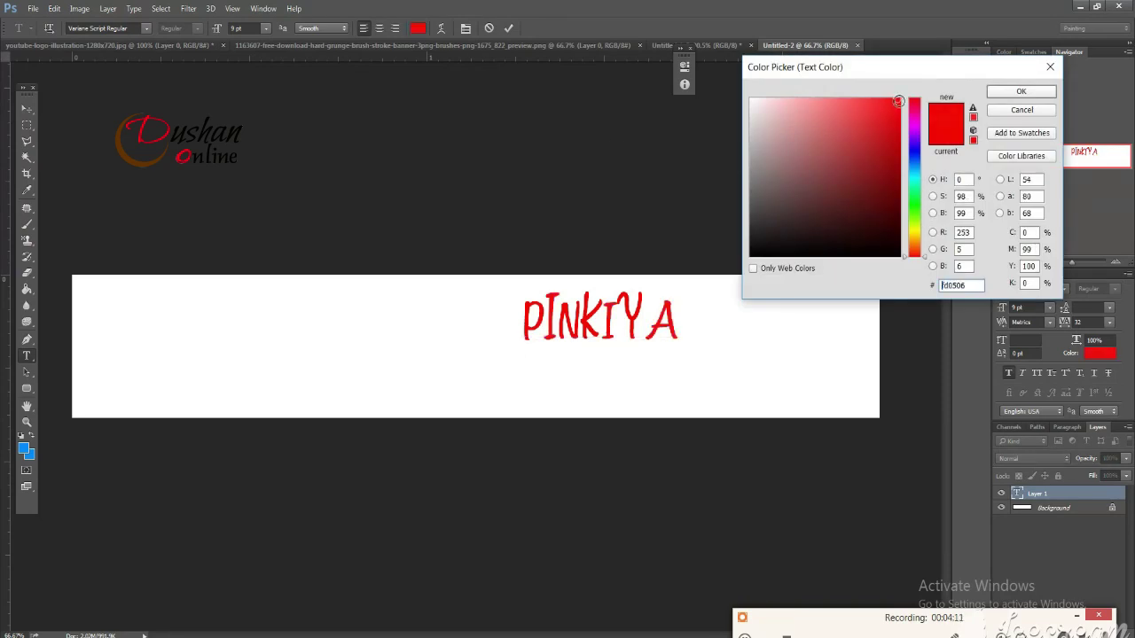
pyautogui.click(1015, 92)
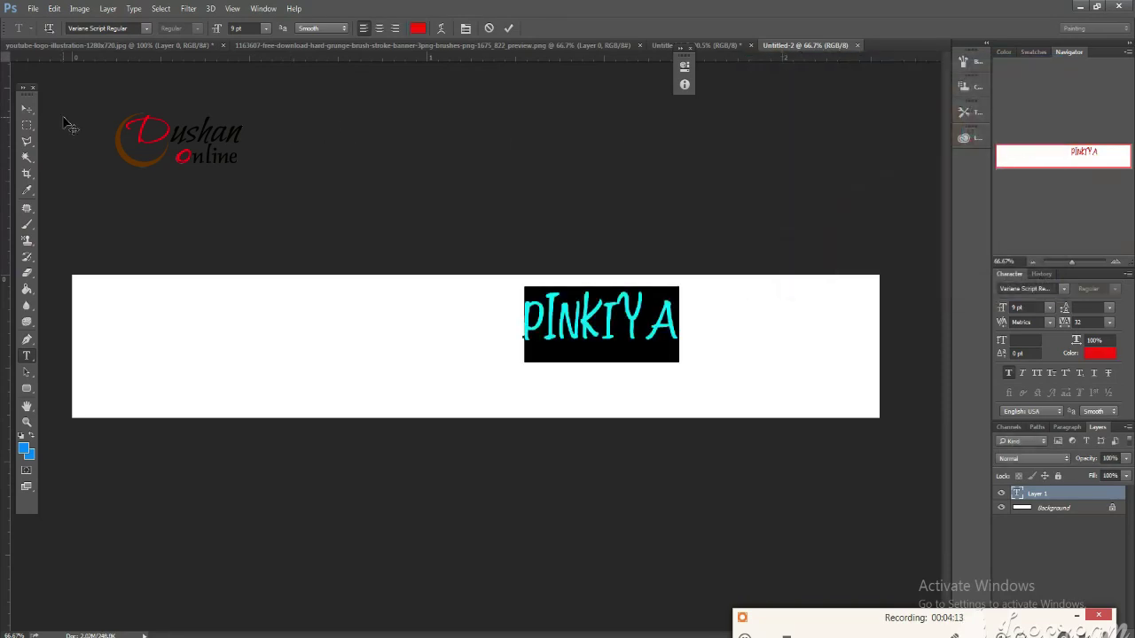
pyautogui.click(27, 107)
pyautogui.moveTo(633, 316); pyautogui.dragTo(663, 346)
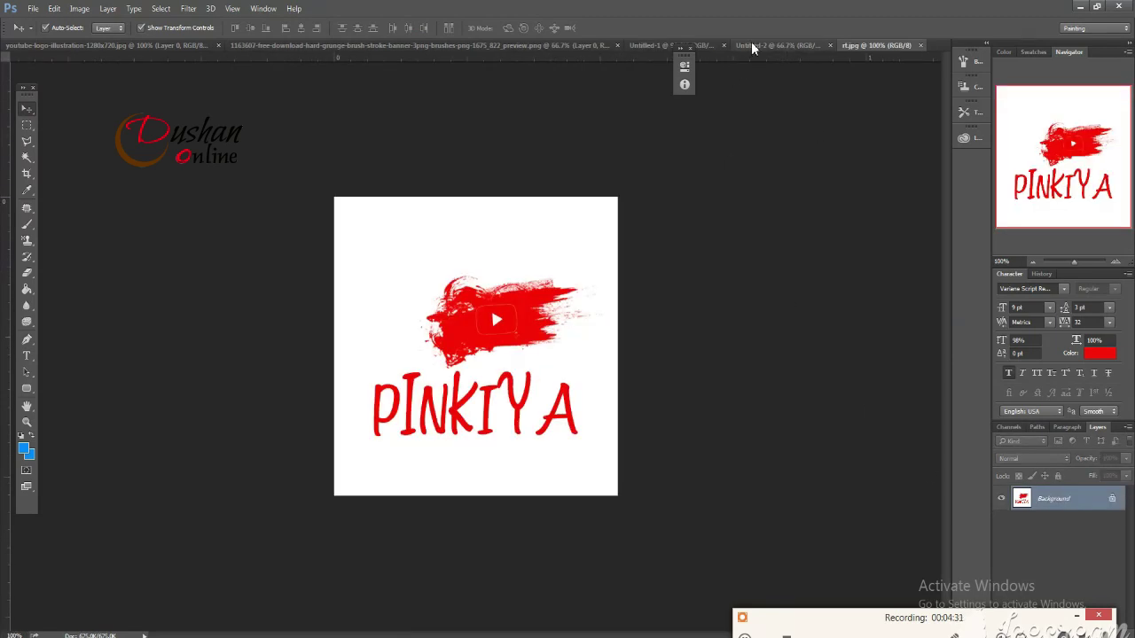
# Unlock rf.jpg's Background as Layer 0 and drag the logo into the Untitled-2 banner
pyautogui.click(751, 44)
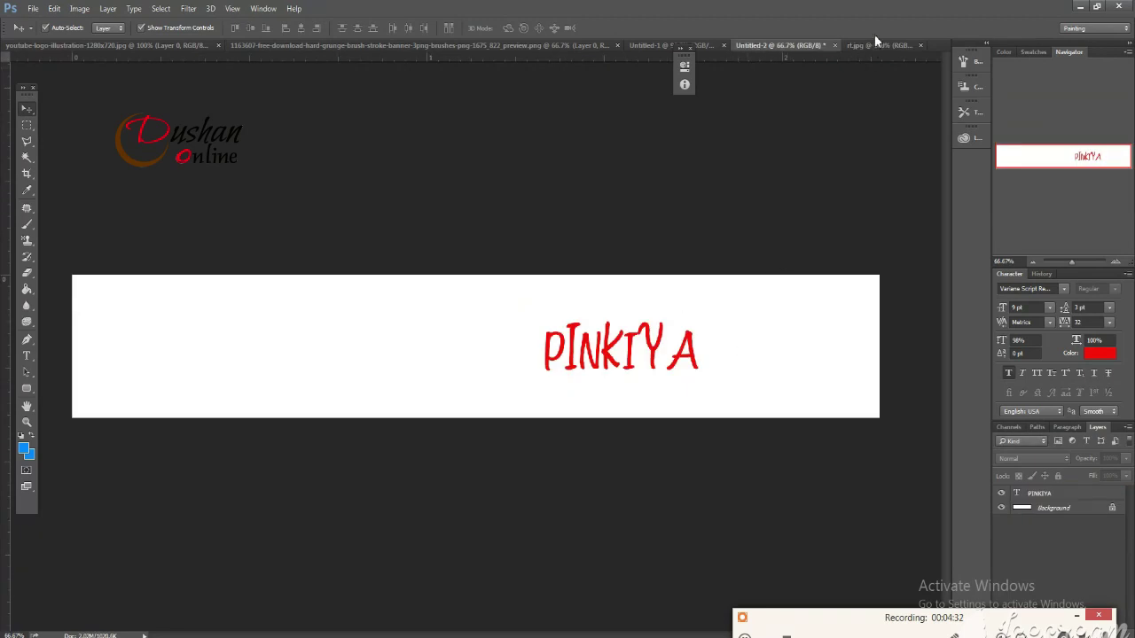
pyautogui.click(874, 44)
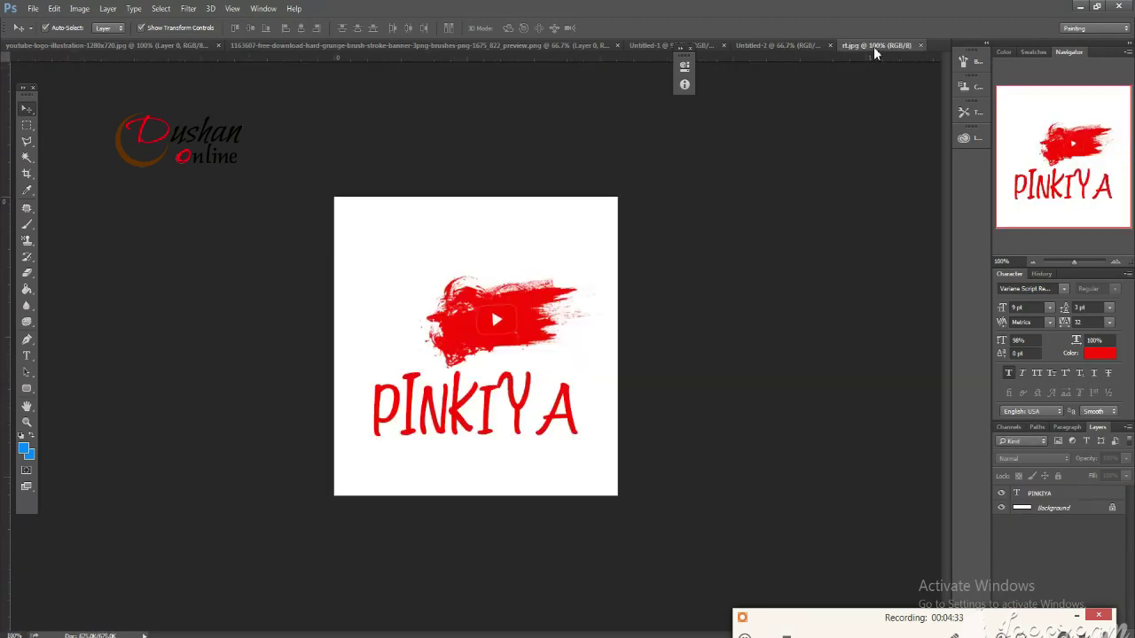
pyautogui.doubleClick(1076, 507)
pyautogui.click(678, 211)
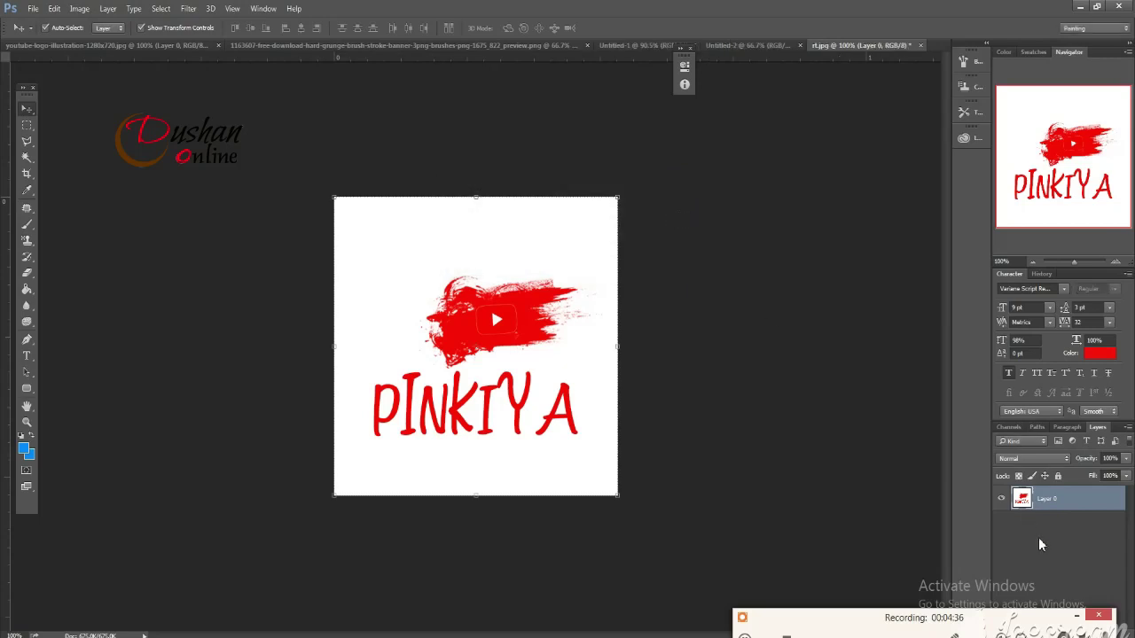
pyautogui.moveTo(560, 279); pyautogui.dragTo(747, 50)
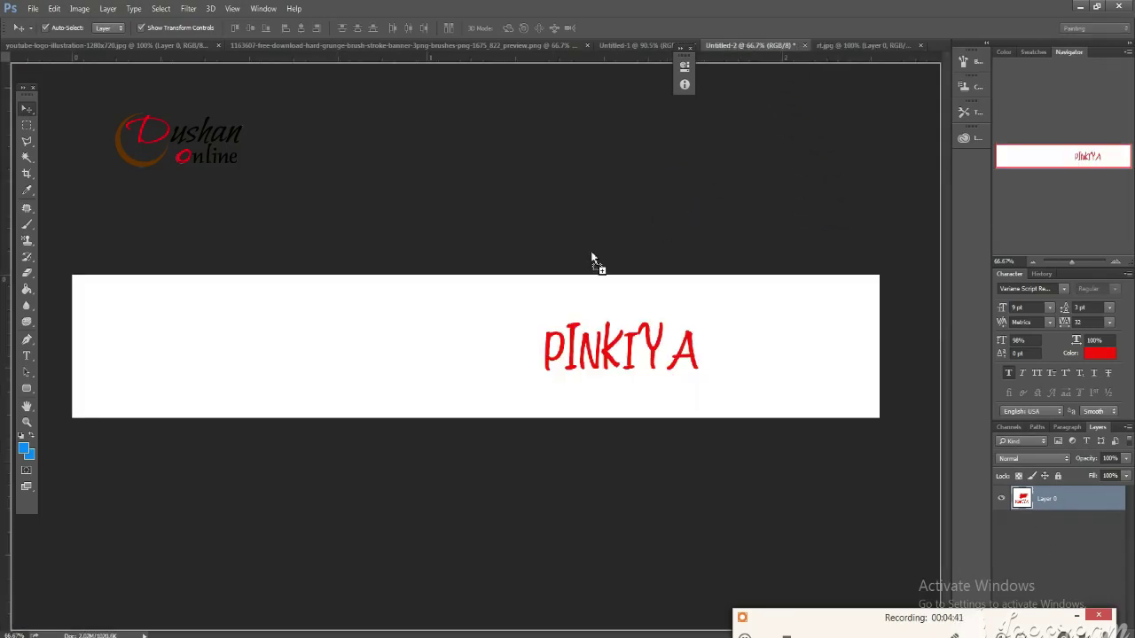
pyautogui.moveTo(747, 49); pyautogui.dragTo(390, 320)
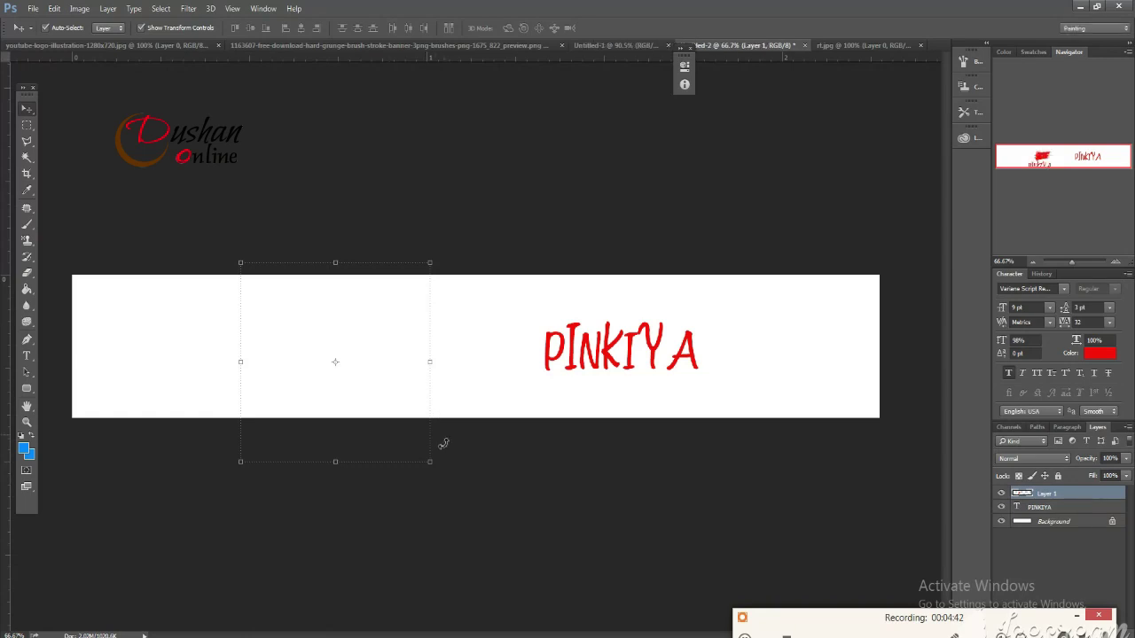
# Scale the logo down to about 68% and place it at the banner's left end
pyautogui.moveTo(432, 463); pyautogui.dragTo(372, 401)
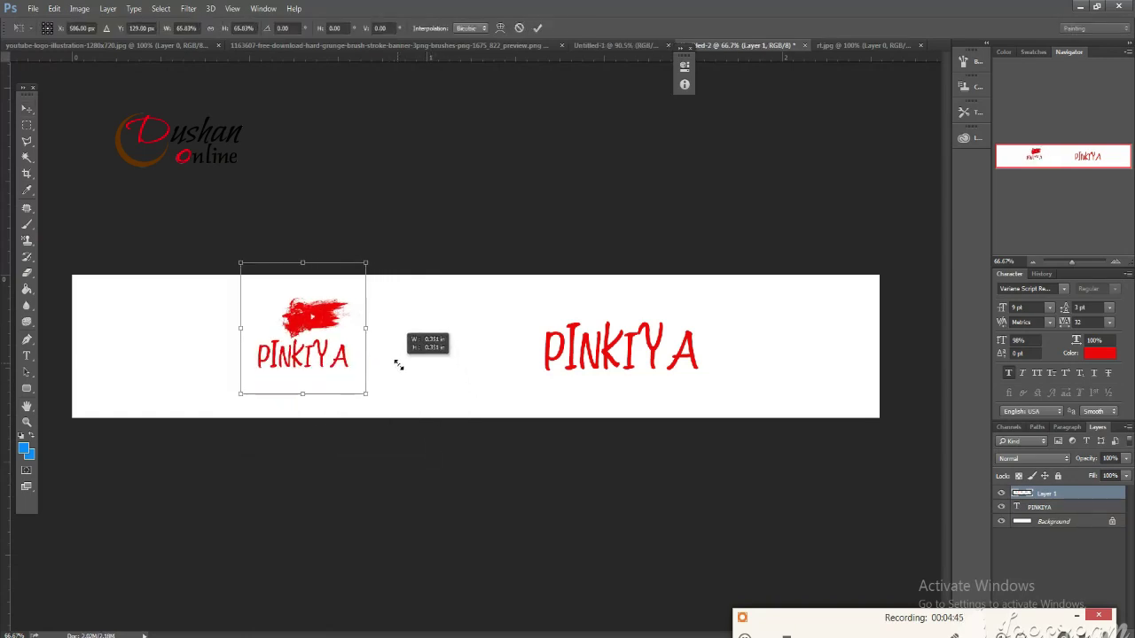
pyautogui.moveTo(366, 265); pyautogui.dragTo(373, 256)
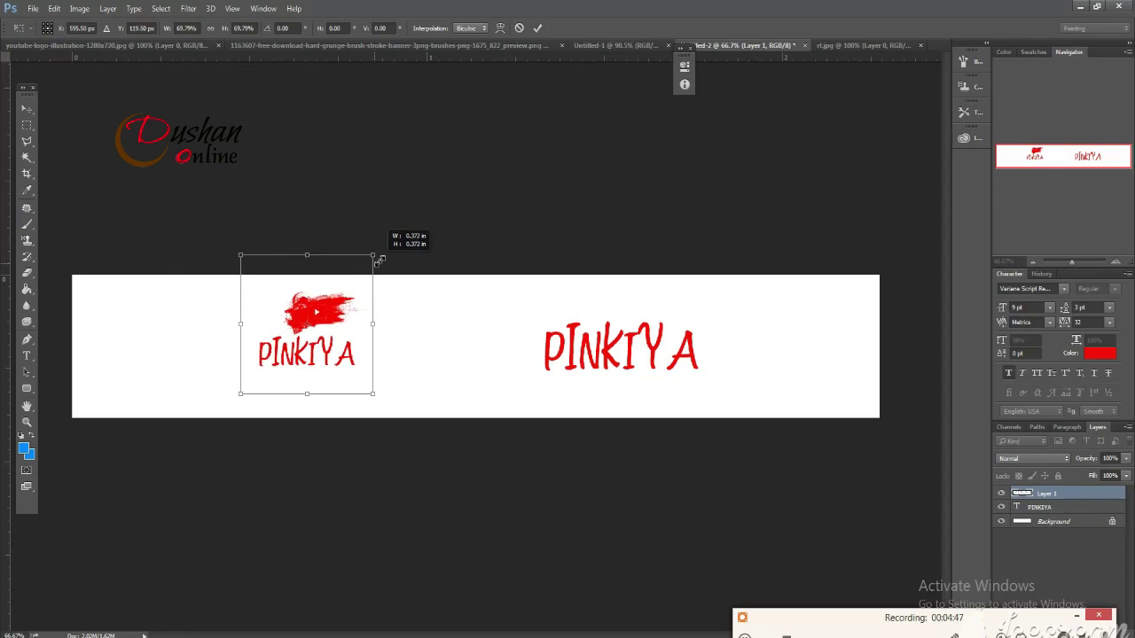
pyautogui.click(28, 108)
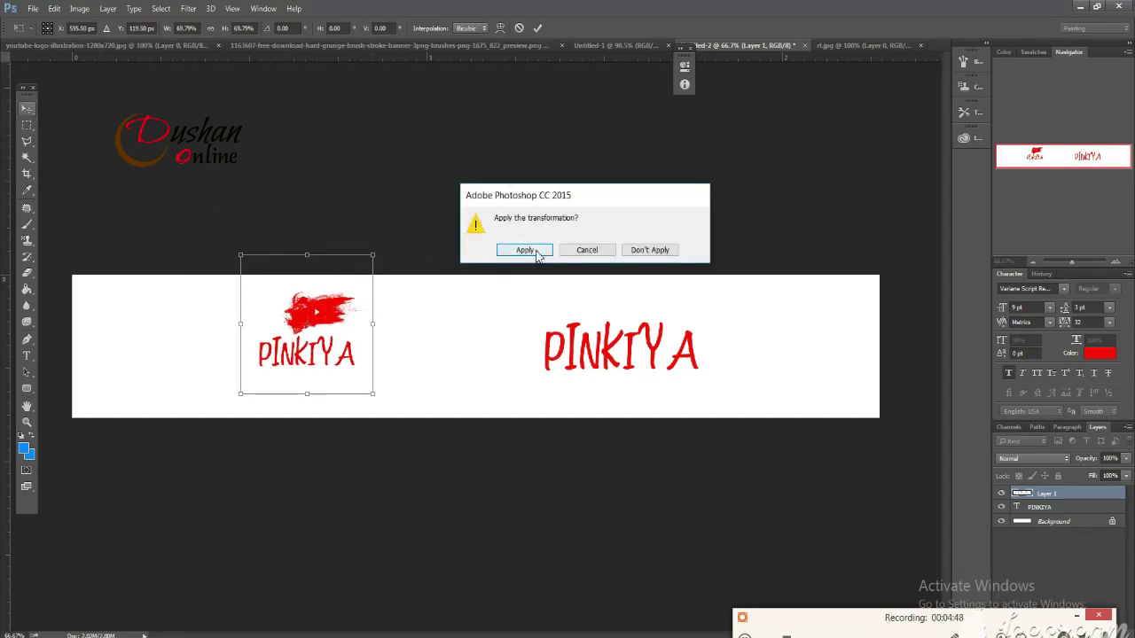
pyautogui.click(530, 249)
pyautogui.moveTo(321, 328); pyautogui.dragTo(260, 344)
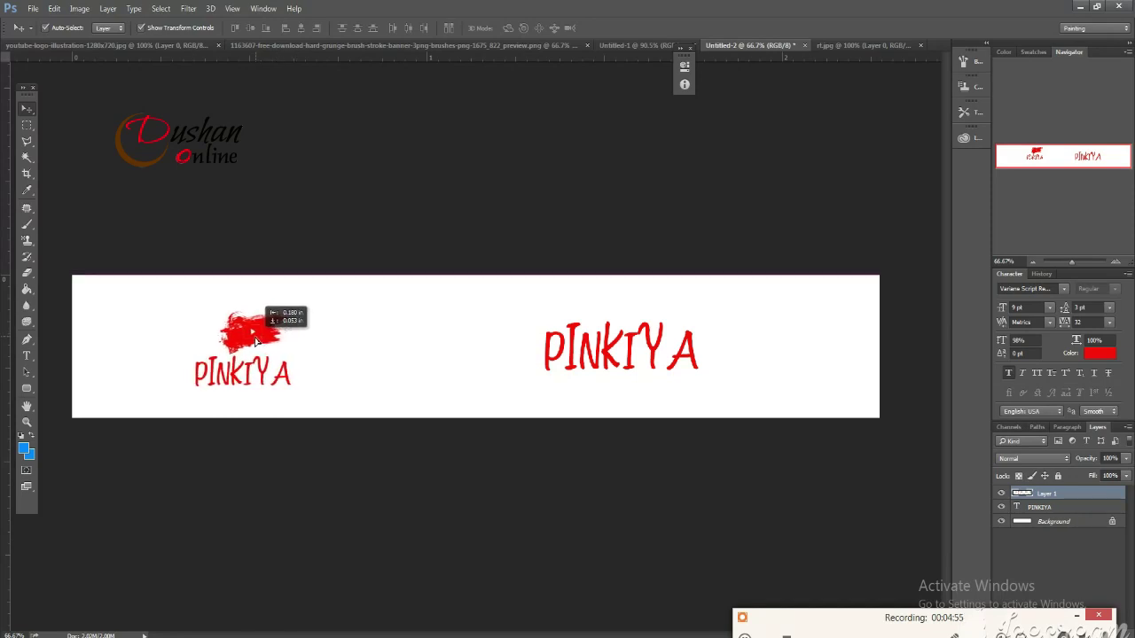
pyautogui.moveTo(259, 344); pyautogui.dragTo(252, 339)
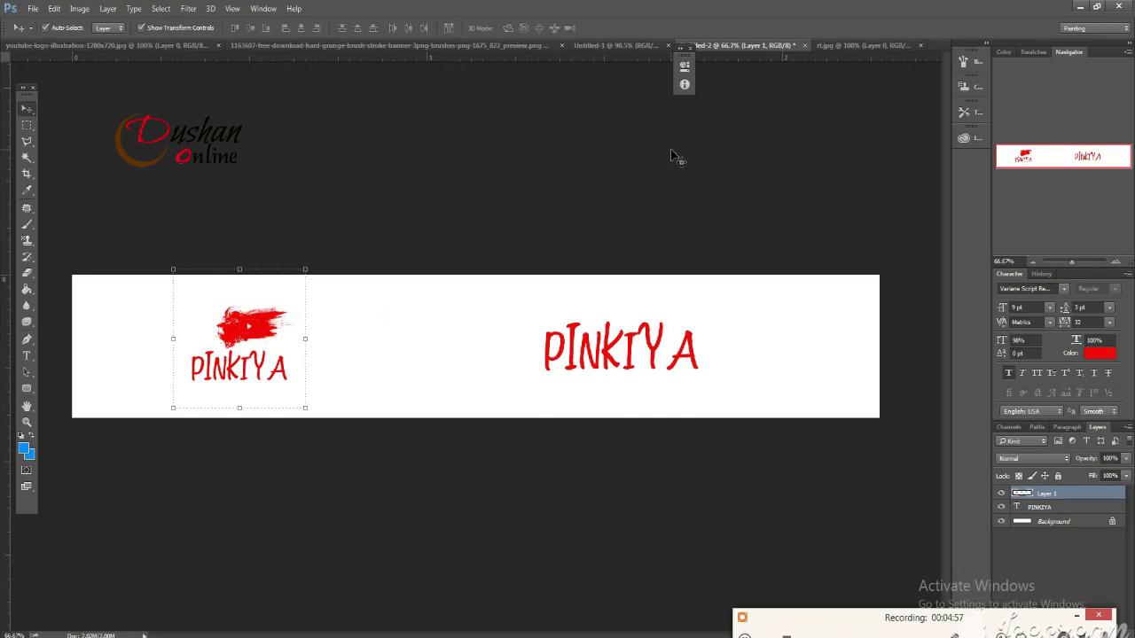
pyautogui.click(671, 156)
# Draw a blue rounded rectangle across the banner's right side and reselect its layer
pyautogui.click(26, 389)
pyautogui.moveTo(371, 243); pyautogui.dragTo(902, 423)
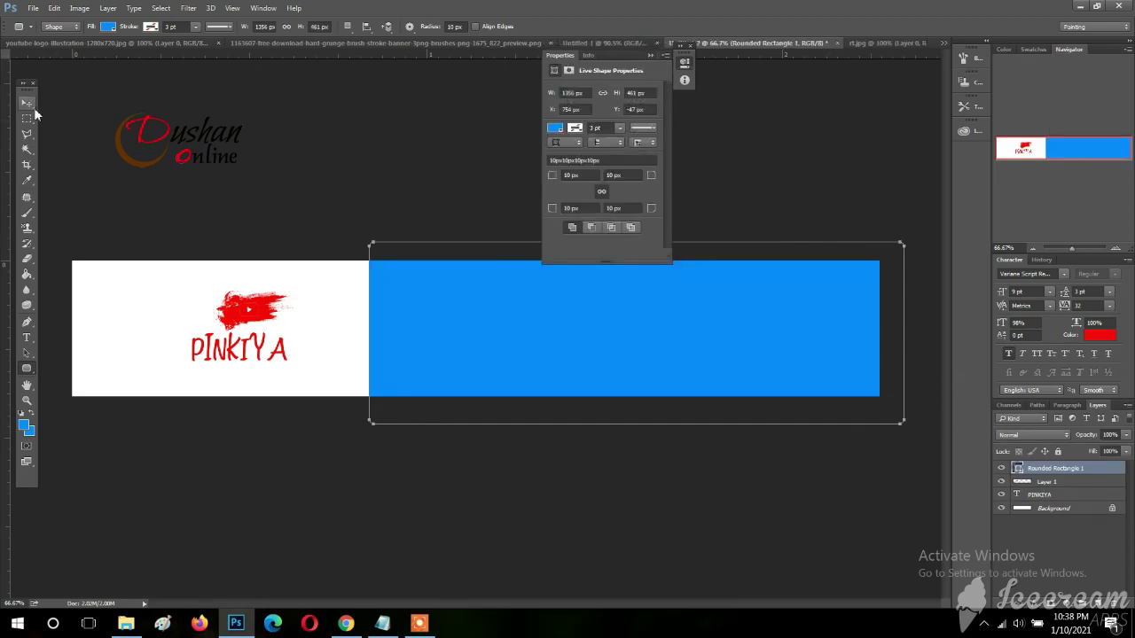
pyautogui.click(27, 103)
pyautogui.click(309, 190)
pyautogui.click(445, 301)
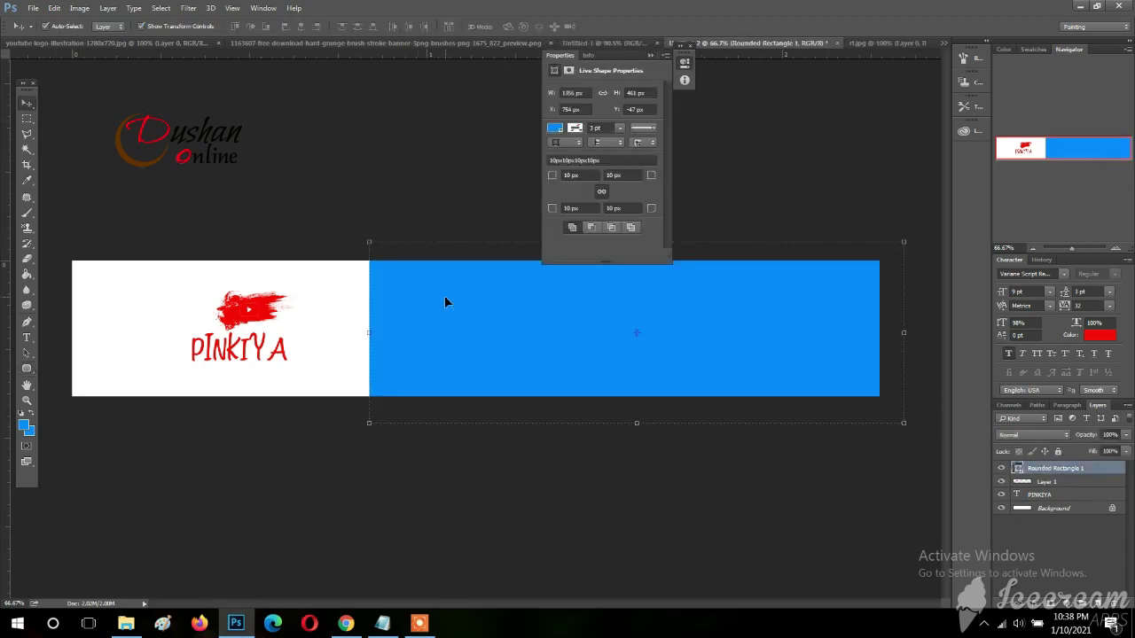
# Start a slanted Polygonal Lasso selection over the panel's left edge
pyautogui.click(32, 134)
pyautogui.click(359, 171)
pyautogui.click(518, 513)
# Finish the slanted polygonal selection over the rectangle's left end
pyautogui.click(310, 529)
pyautogui.click(155, 147)
pyautogui.doubleClick(245, 125)
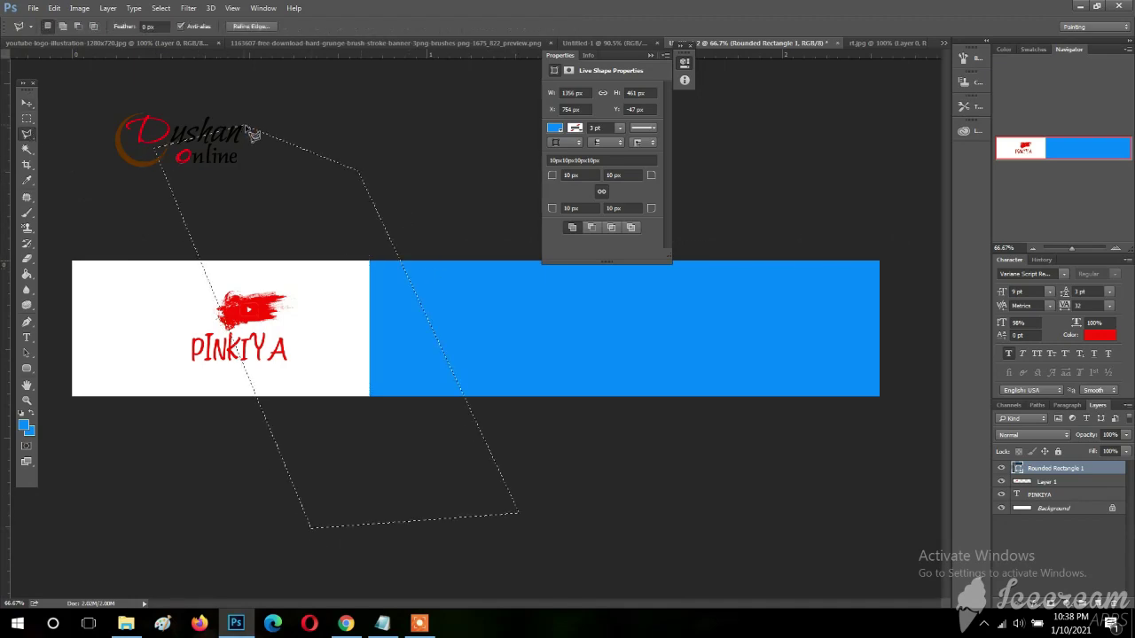
# Rasterize Rounded Rectangle 1 and delete the selected slanted part
pyautogui.rightClick(1052, 472)
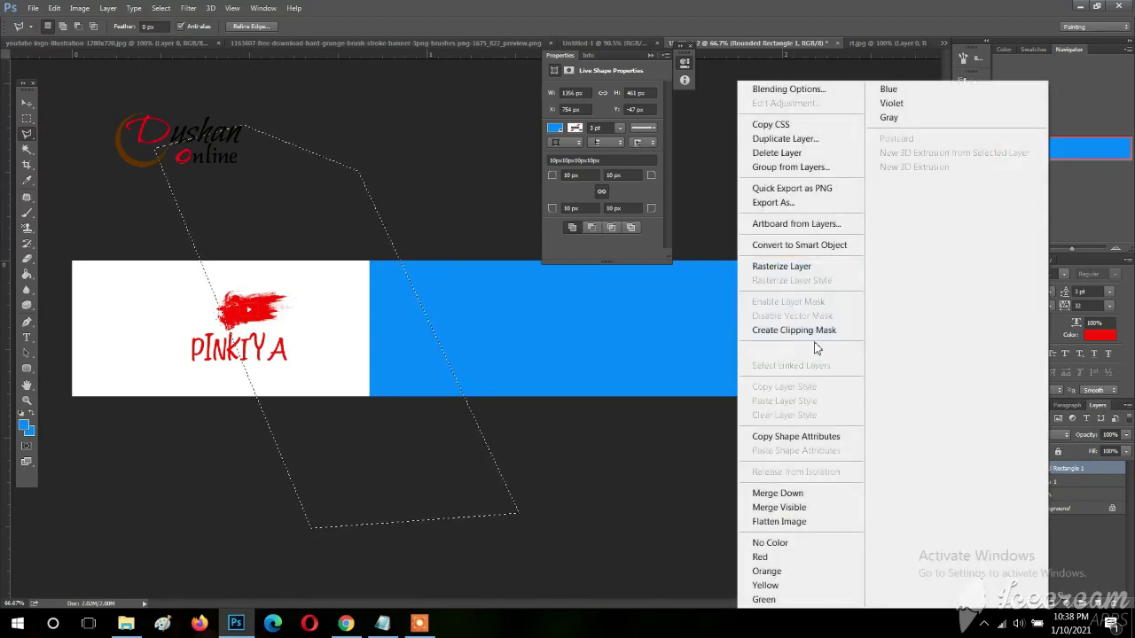
pyautogui.click(798, 268)
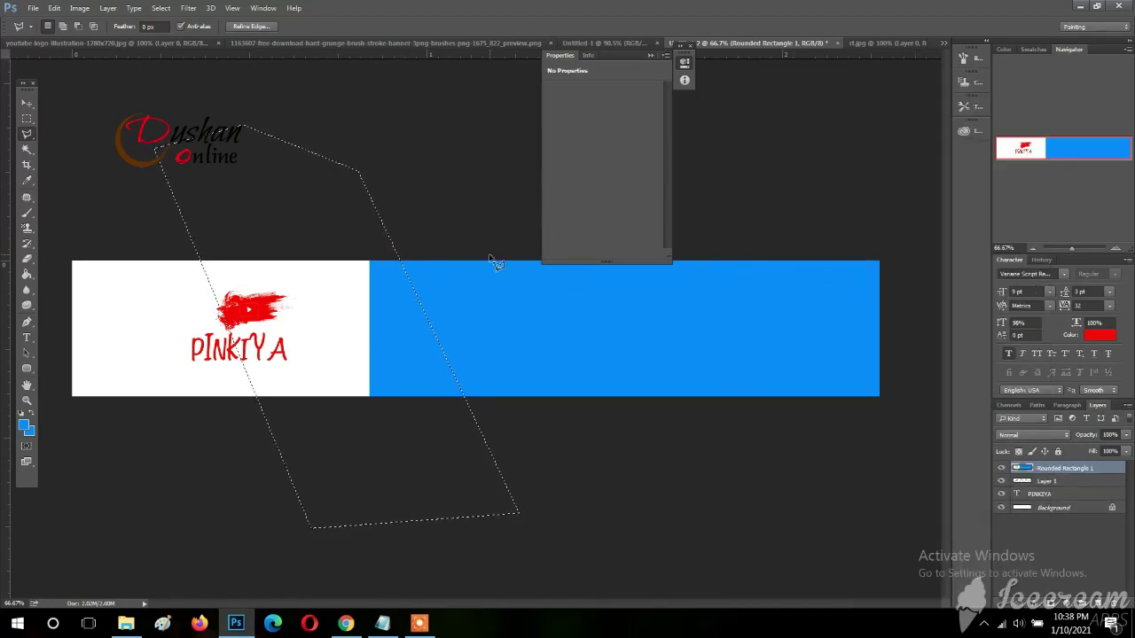
pyautogui.press('Delete')
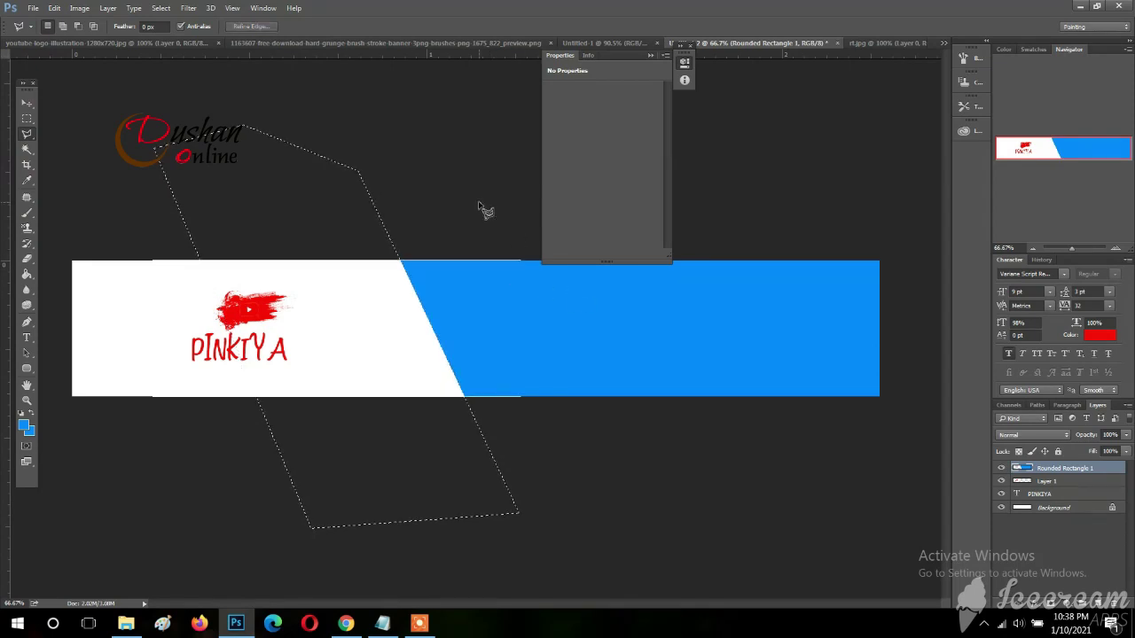
pyautogui.moveTo(1066, 251); pyautogui.dragTo(1071, 251)
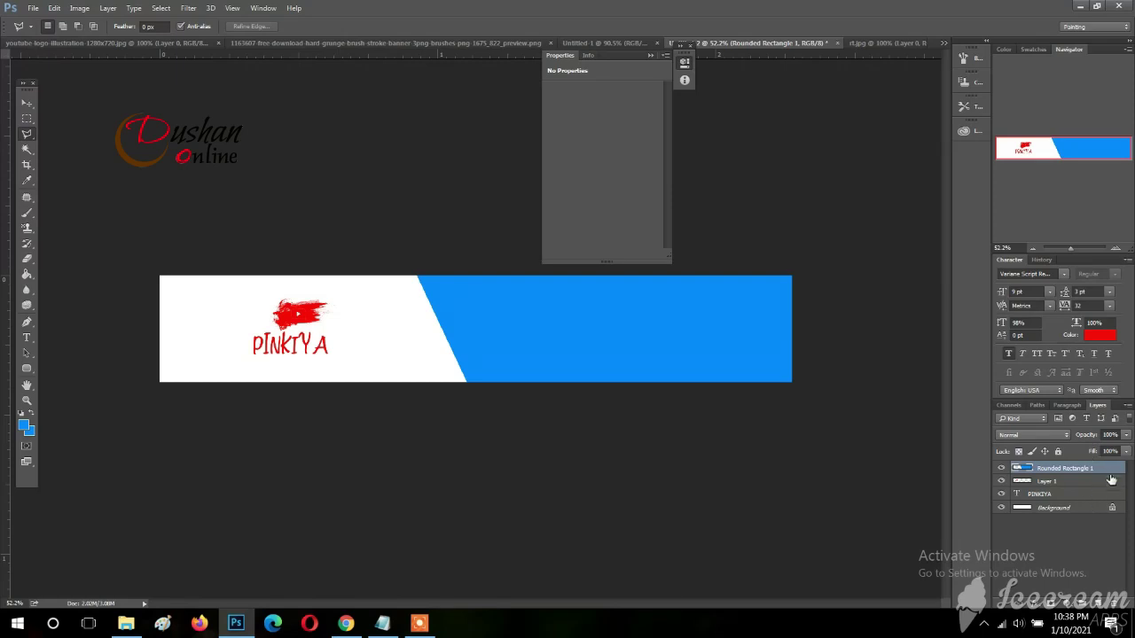
# Move Rounded Rectangle 1 below the PINKIYA layer in the Layers panel
pyautogui.moveTo(1108, 471); pyautogui.dragTo(1108, 502)
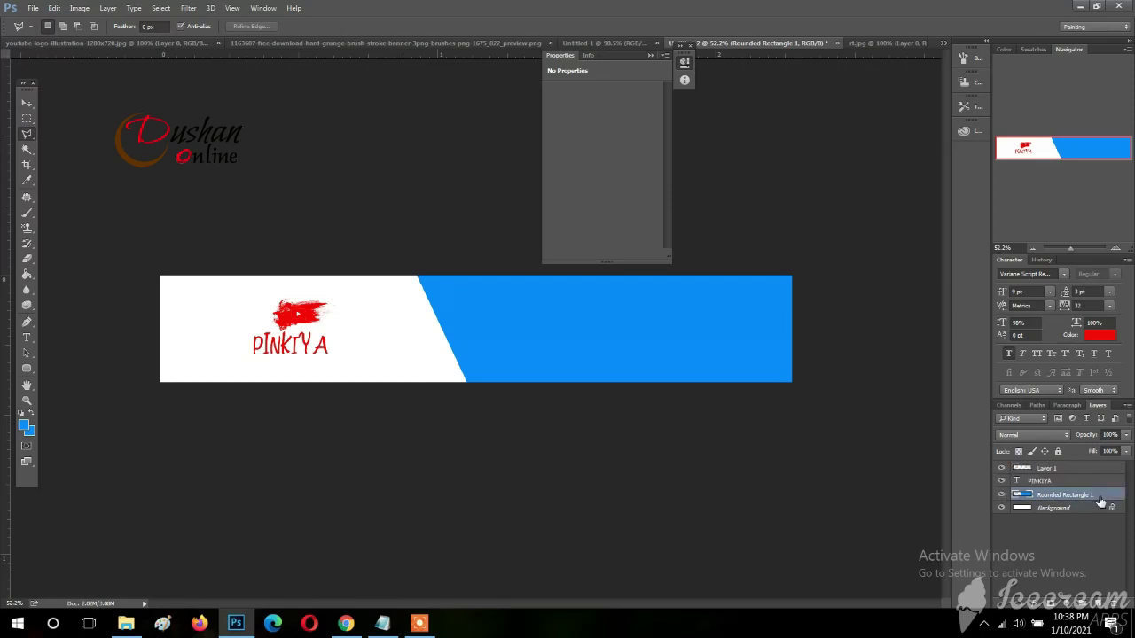
pyautogui.click(828, 453)
pyautogui.doubleClick(661, 385)
# Select the PINKIYA text layer with the Move tool
pyautogui.click(26, 103)
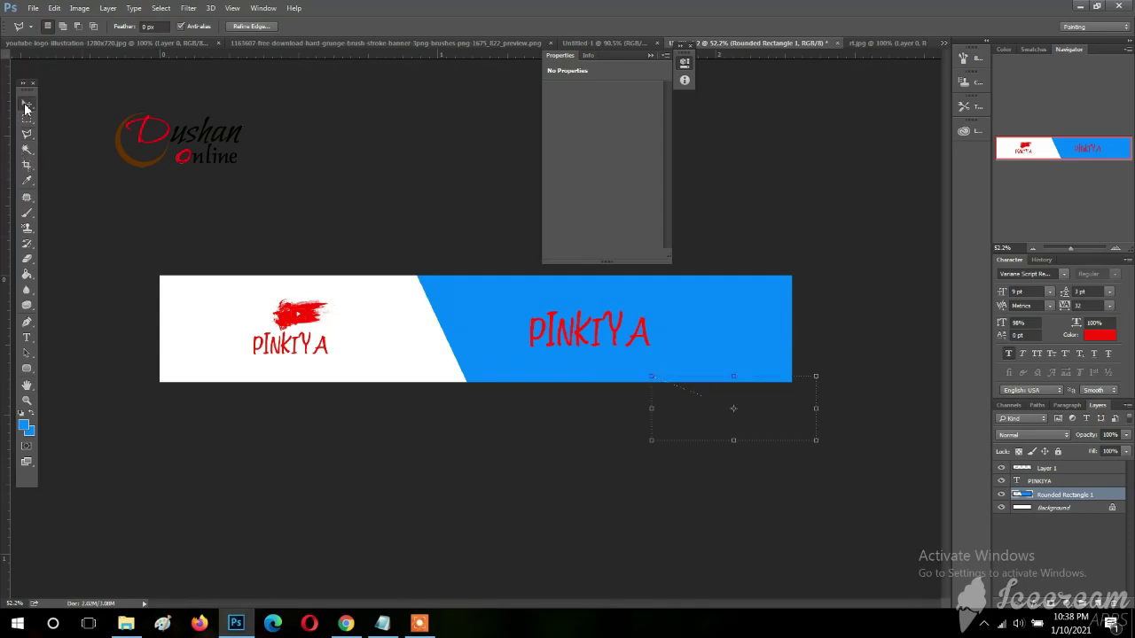
pyautogui.click(243, 178)
pyautogui.click(635, 349)
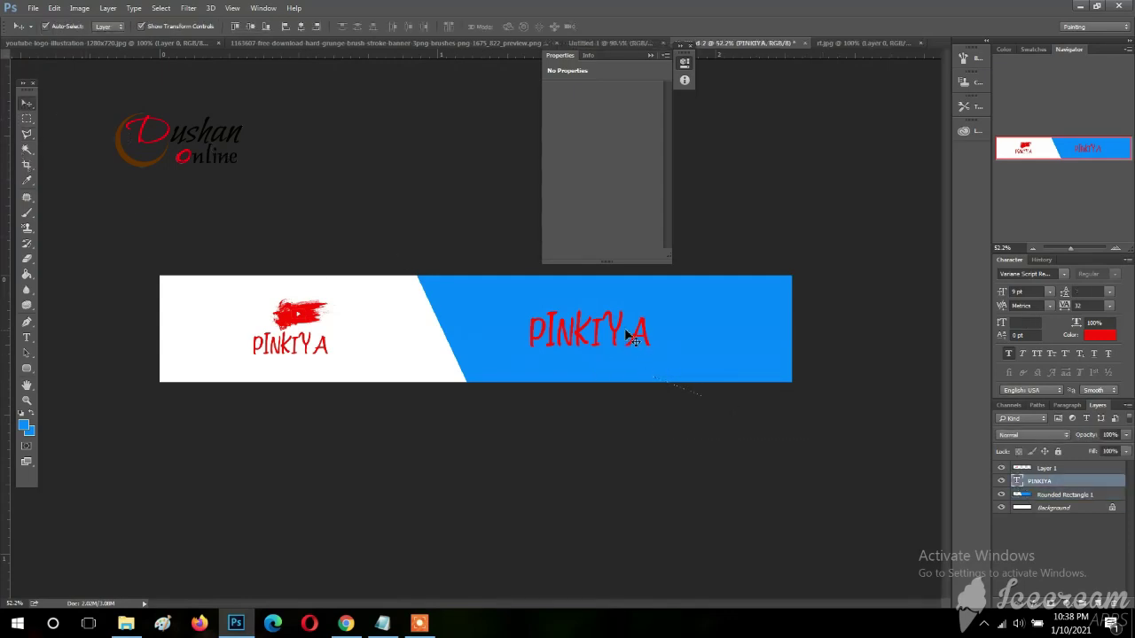
pyautogui.click(27, 134)
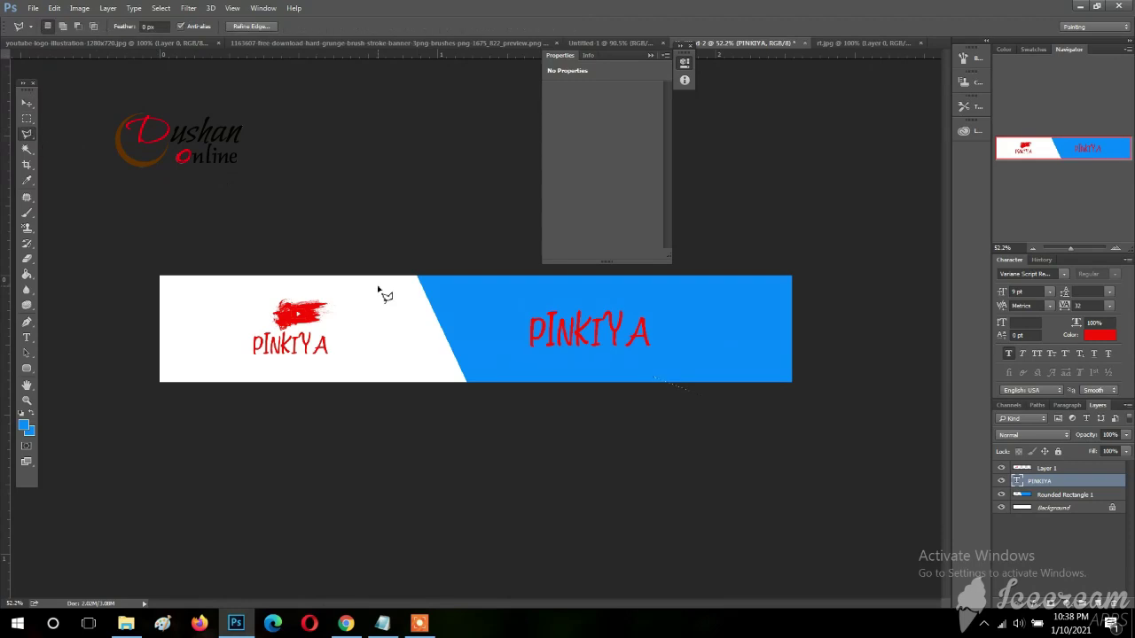
pyautogui.click(26, 103)
pyautogui.moveTo(1070, 248); pyautogui.dragTo(1070, 248)
# Change the PINKIYA text colour to white (#ffffff)
pyautogui.click(404, 195)
pyautogui.click(27, 338)
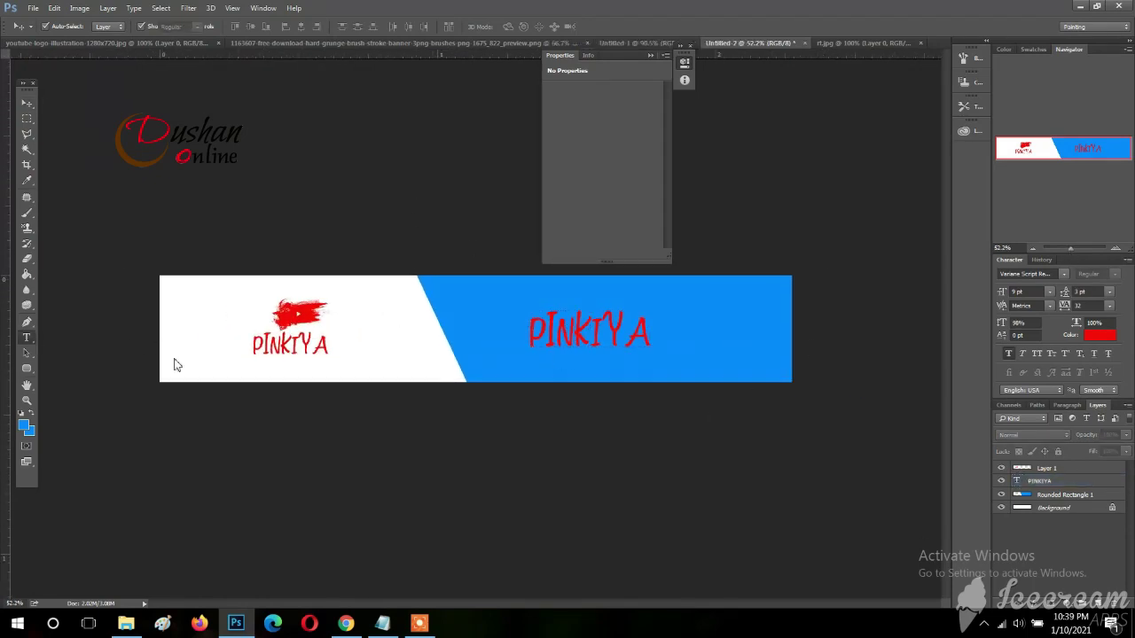
pyautogui.doubleClick(615, 334)
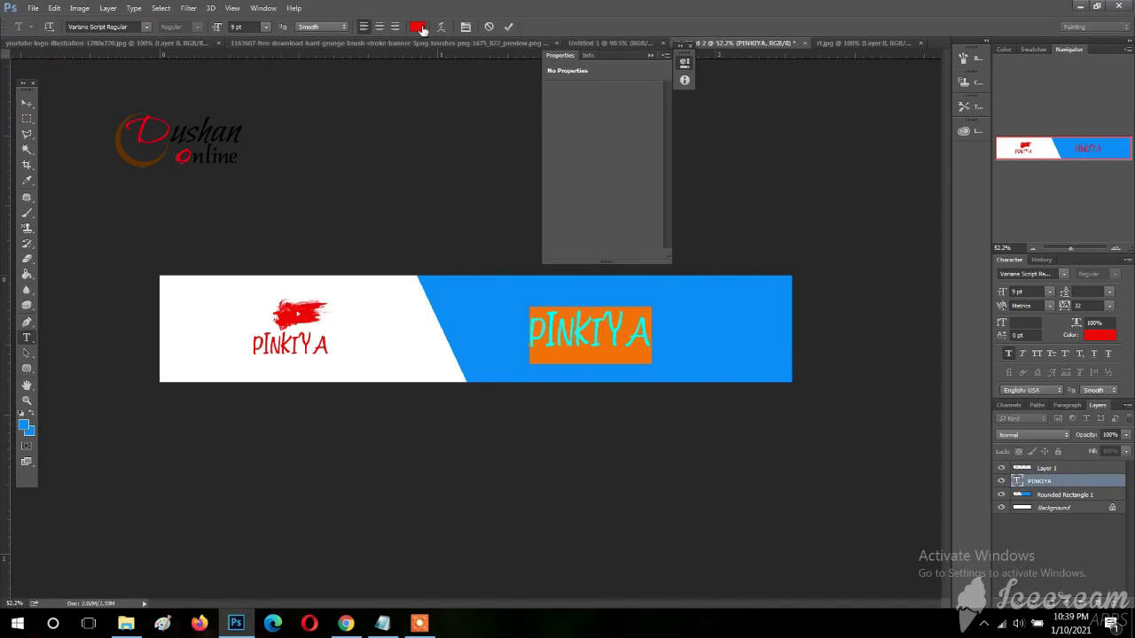
pyautogui.click(417, 26)
pyautogui.click(411, 303)
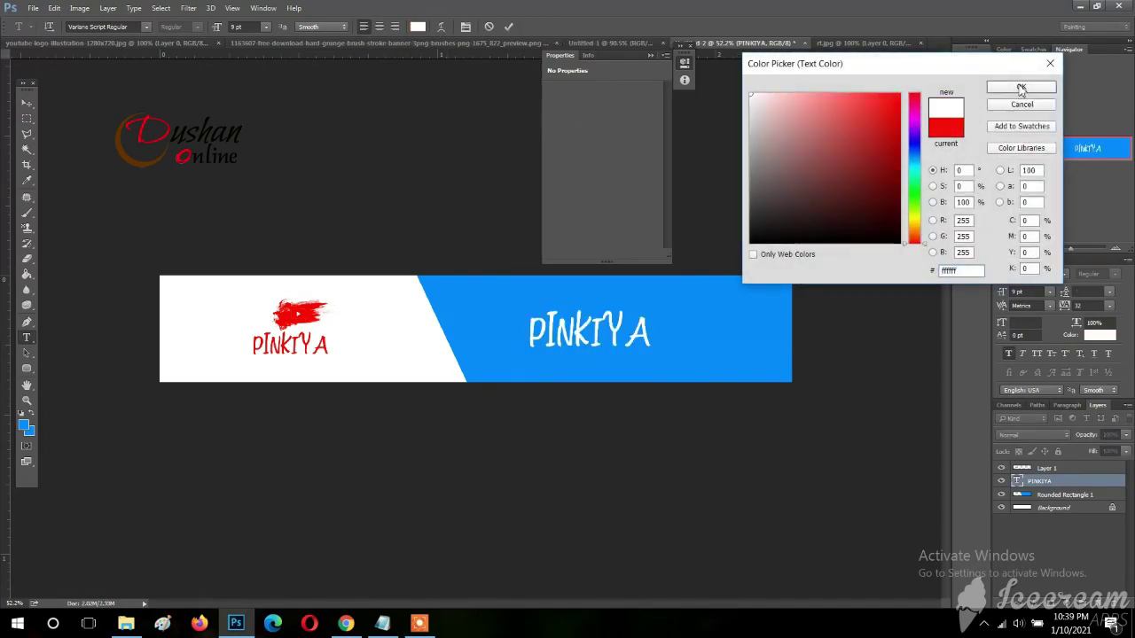
pyautogui.click(1019, 86)
pyautogui.click(26, 103)
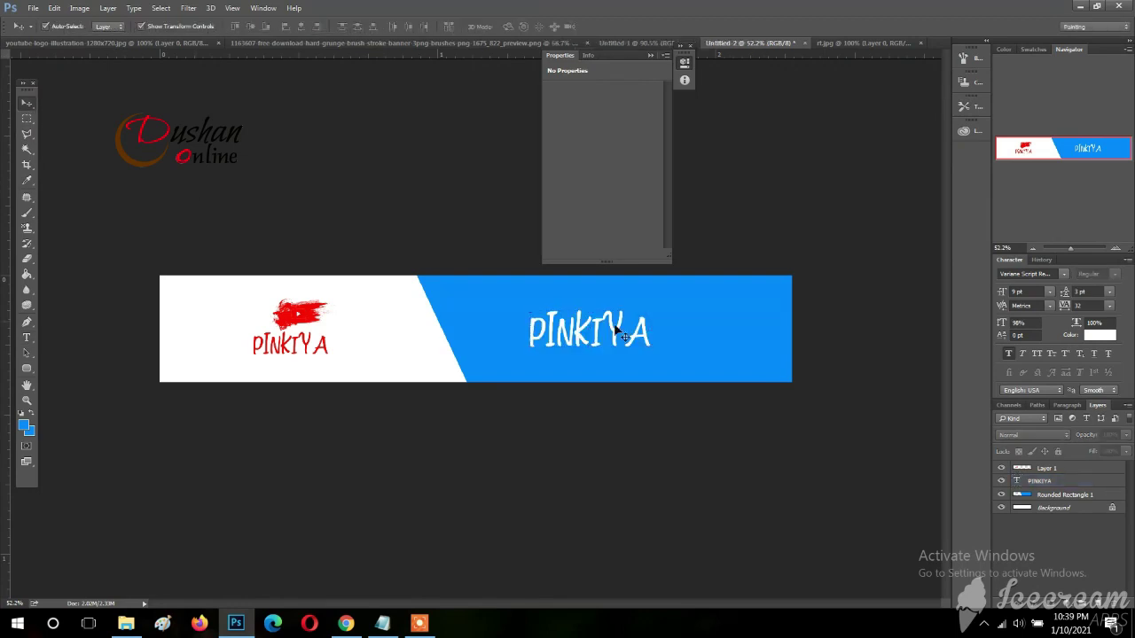
# Enlarge the PINKIYA title to about 132% and nudge it slightly right
pyautogui.hotkey('ctrl', 't')
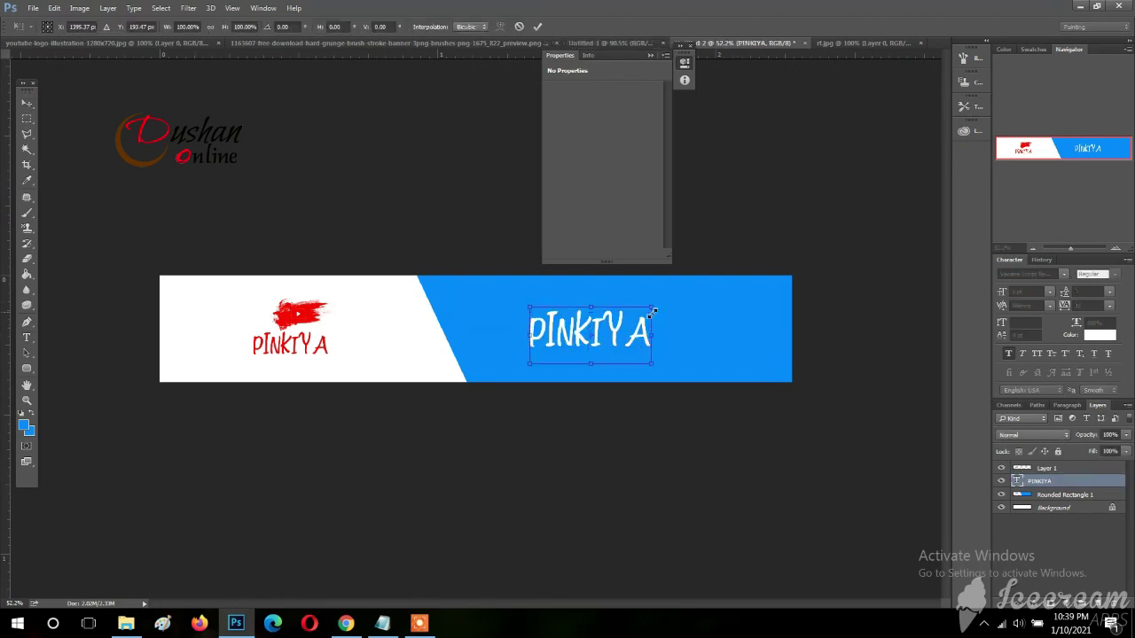
pyautogui.moveTo(652, 309); pyautogui.dragTo(691, 289)
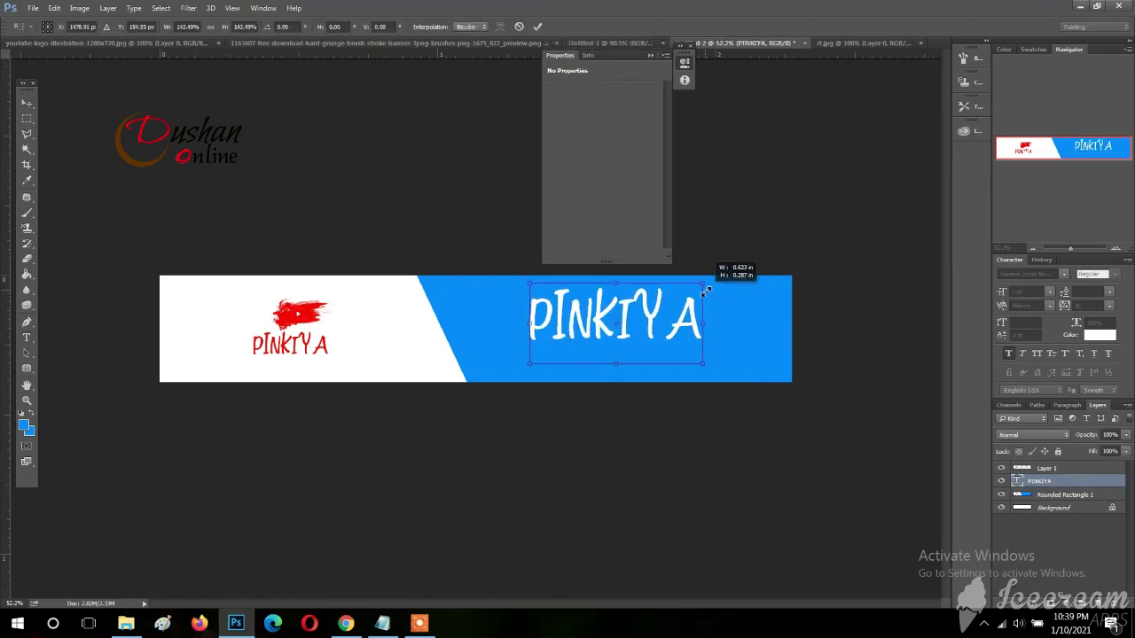
pyautogui.click(26, 102)
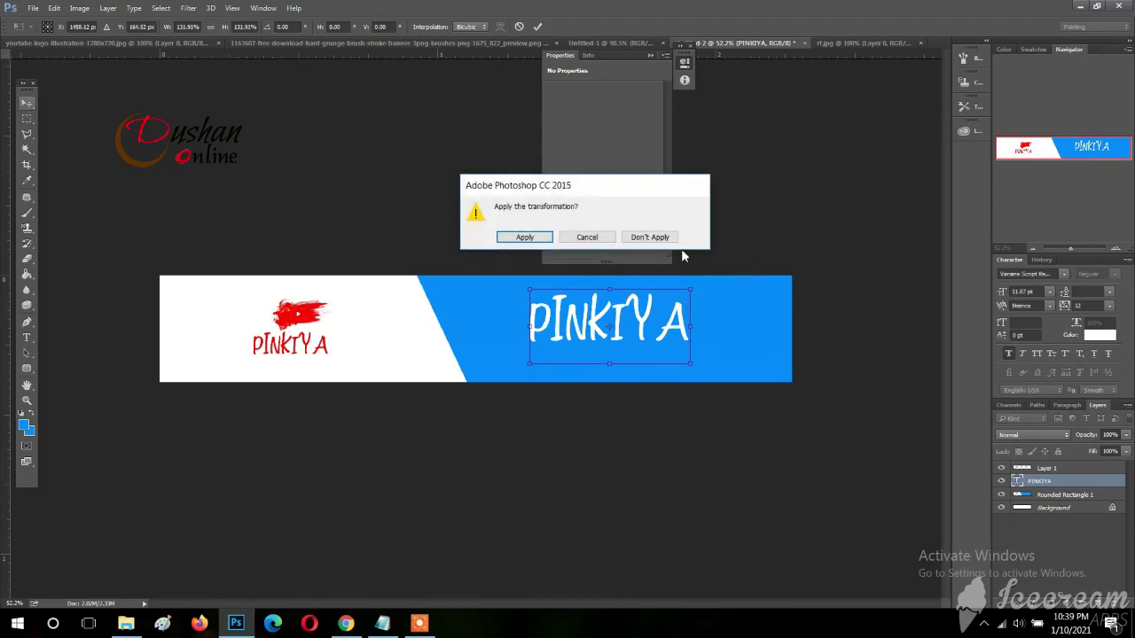
pyautogui.click(525, 237)
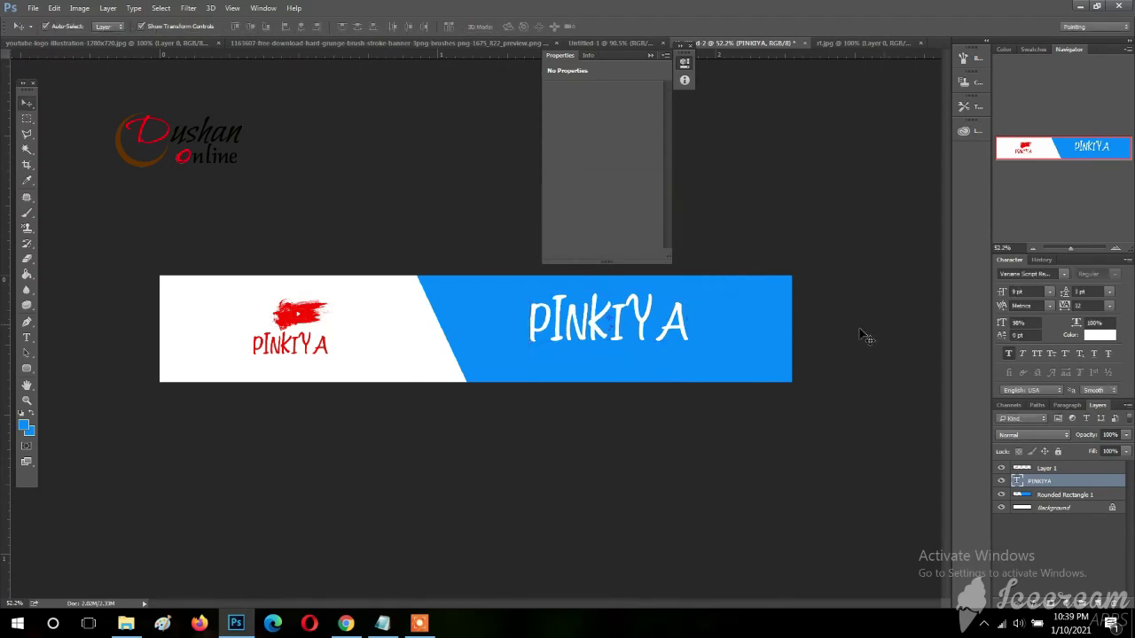
pyautogui.moveTo(654, 314); pyautogui.dragTo(664, 323)
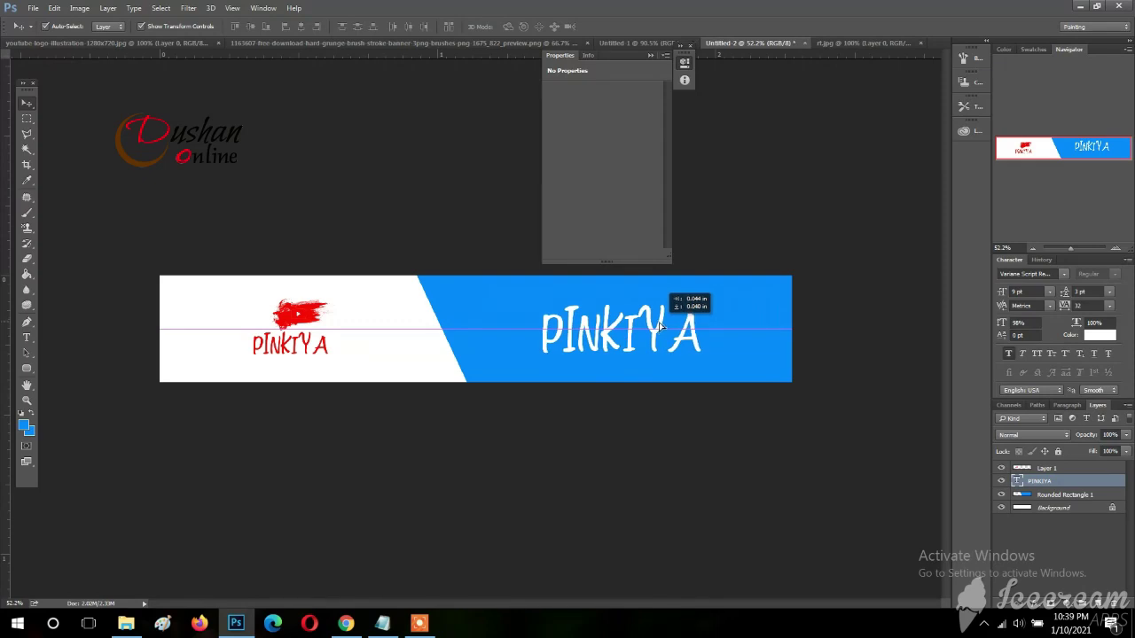
pyautogui.click(755, 348)
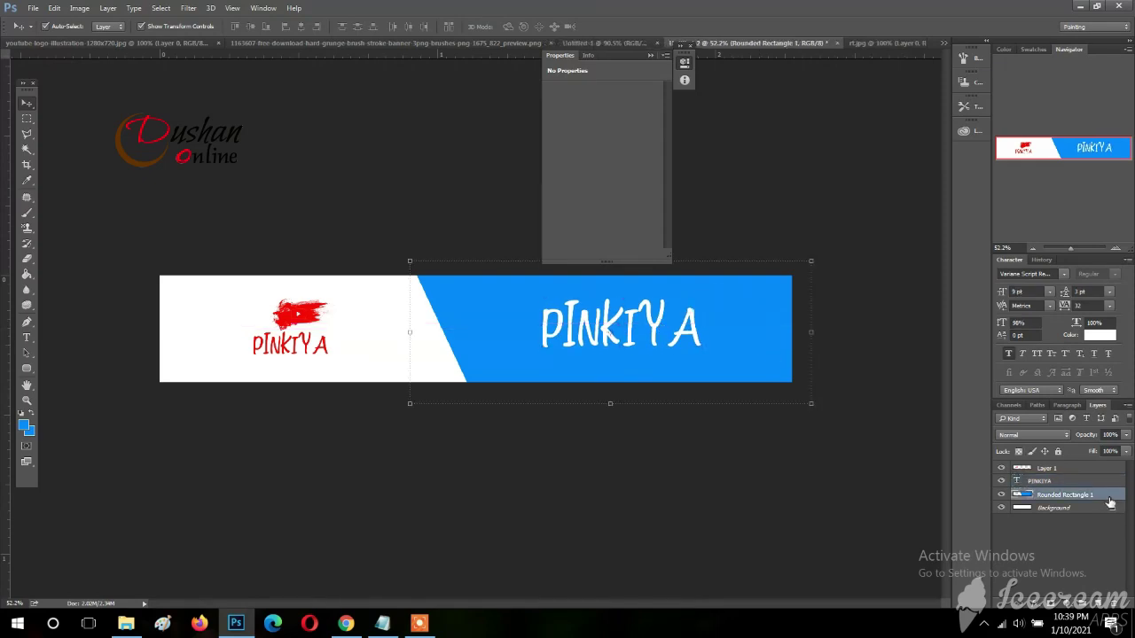
# Give Rounded Rectangle 1 a red Color Overlay through Blending Options
pyautogui.rightClick(1110, 503)
pyautogui.click(851, 89)
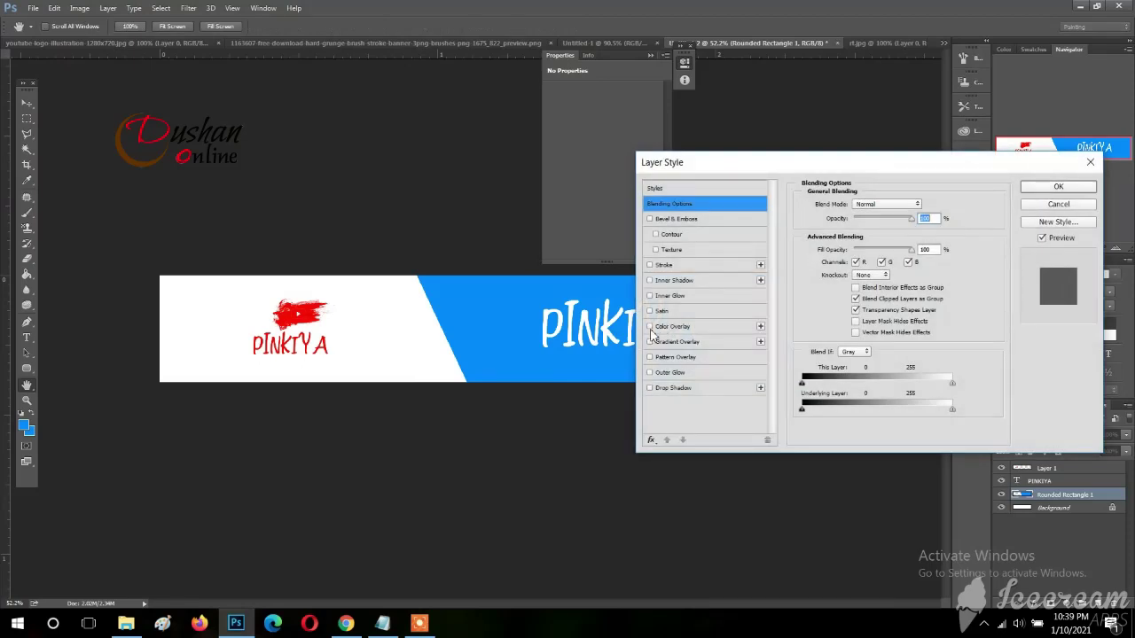
pyautogui.click(650, 326)
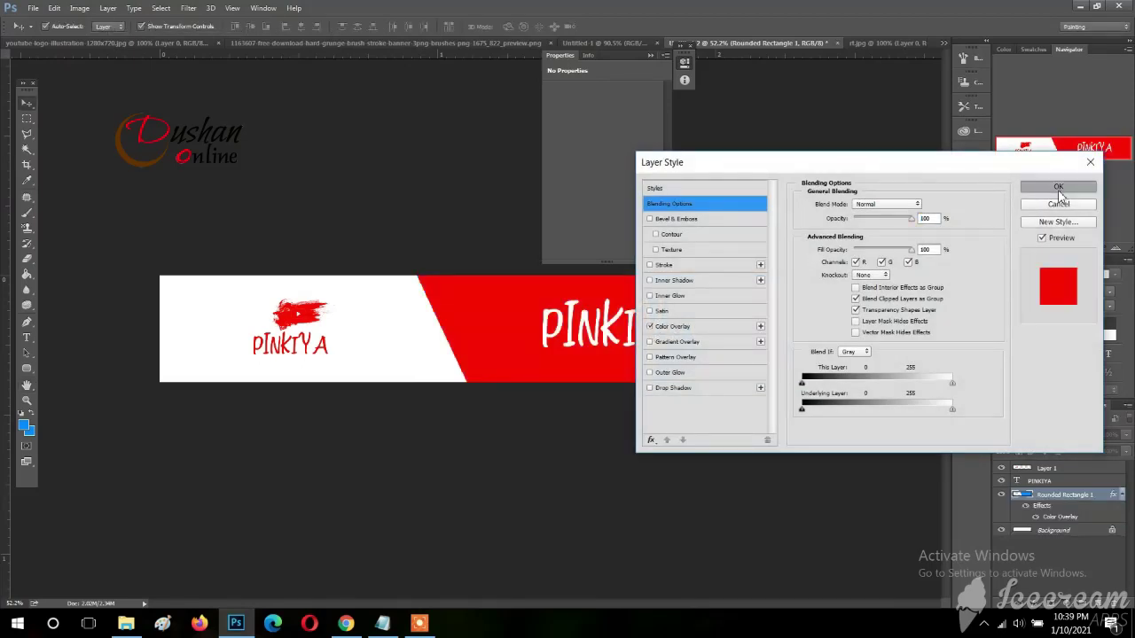
pyautogui.click(1058, 187)
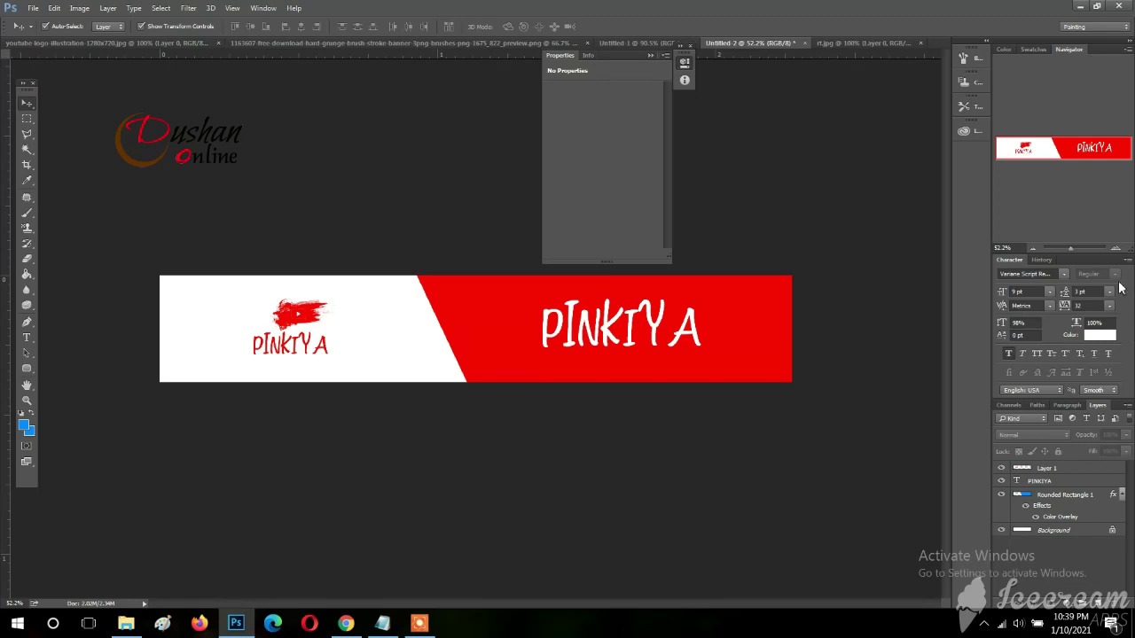
pyautogui.click(650, 56)
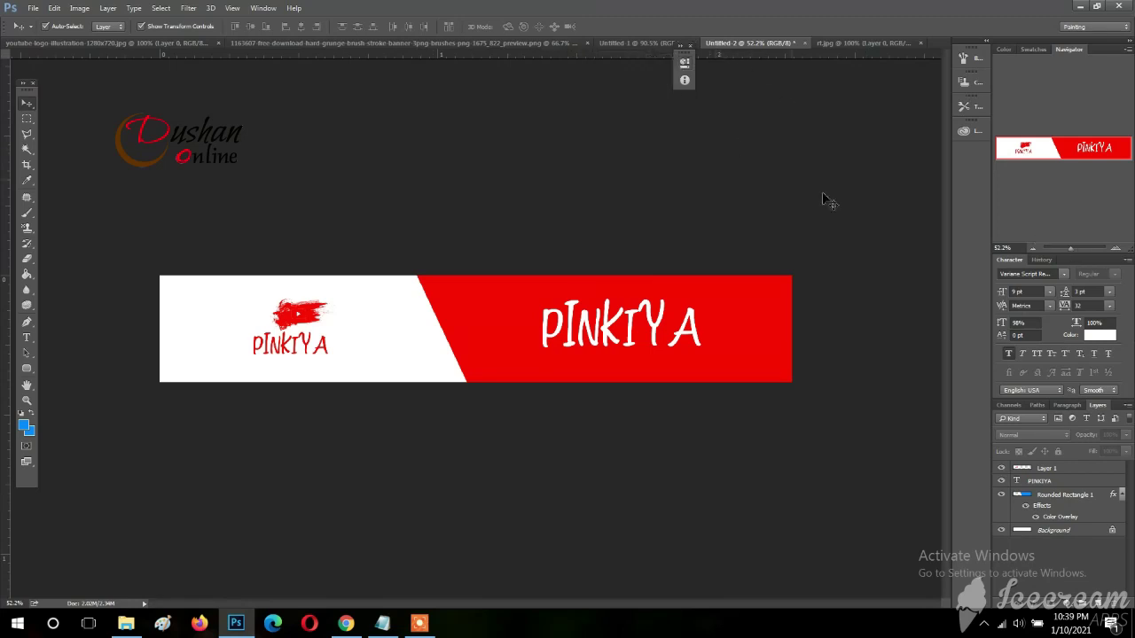
pyautogui.click(1065, 249)
pyautogui.moveTo(1066, 248); pyautogui.dragTo(1069, 248)
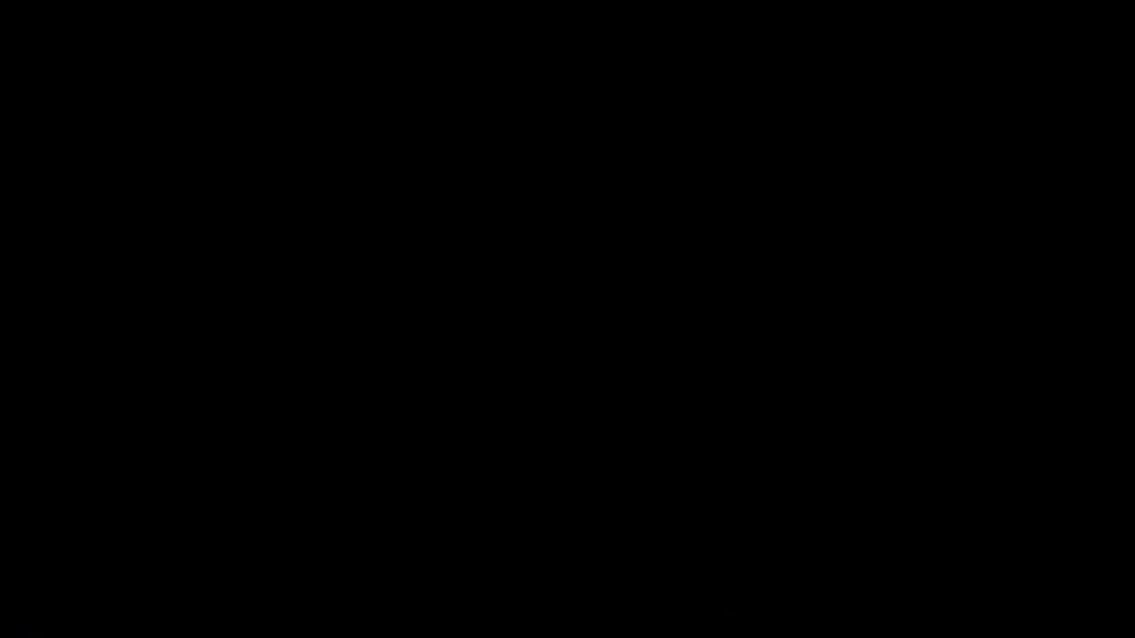